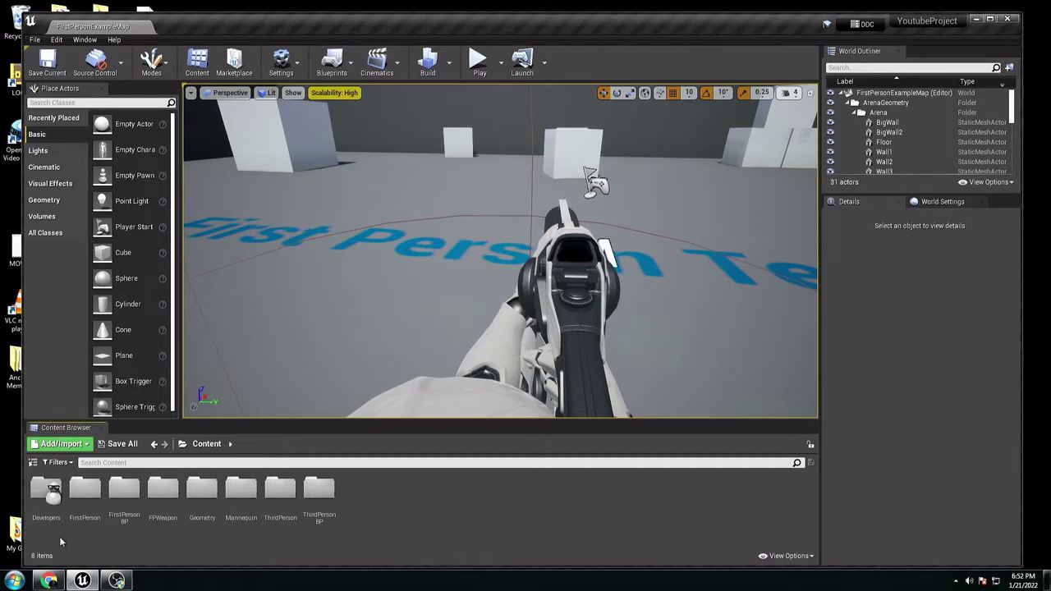
- Open the FirstPersonCharacter blueprint from Content > FirstPersonBP > Blueprints
double_click(124, 490)
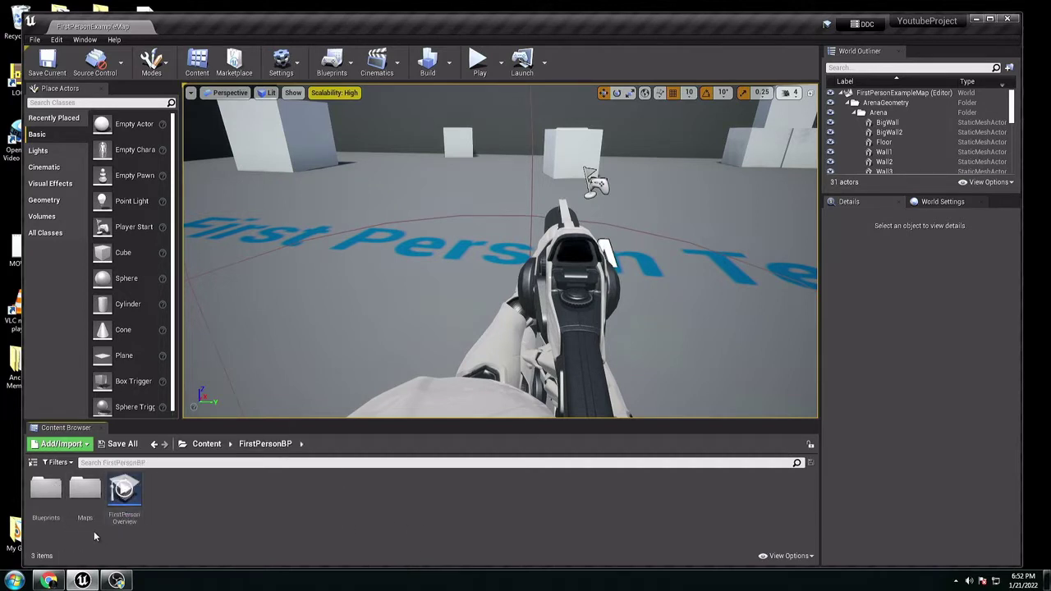
double_click(48, 492)
double_click(49, 497)
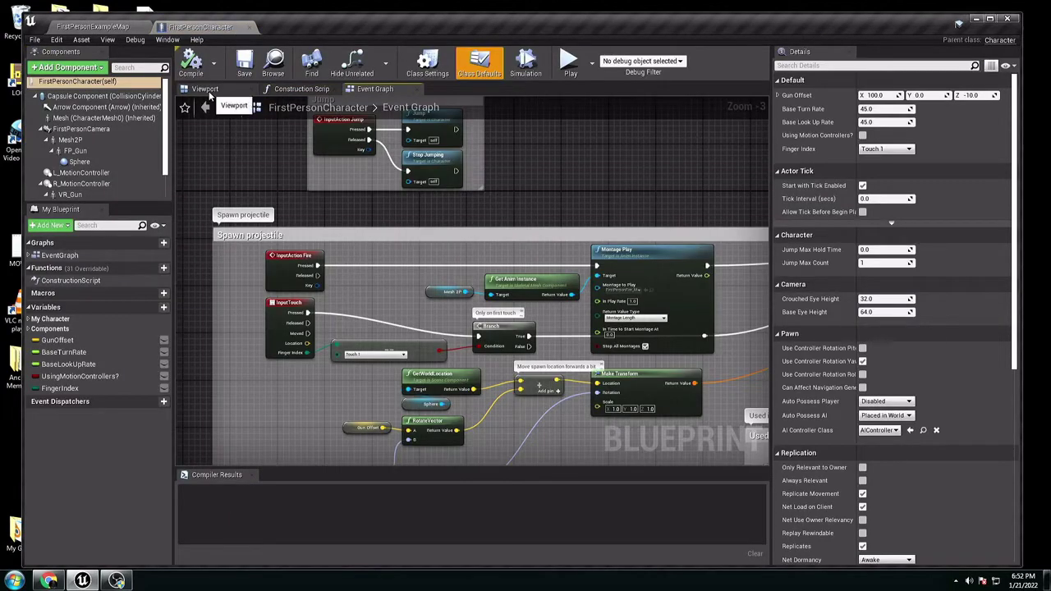
- In the Viewport preview, select FP_Gun and check its Anim Class options
left_click(207, 90)
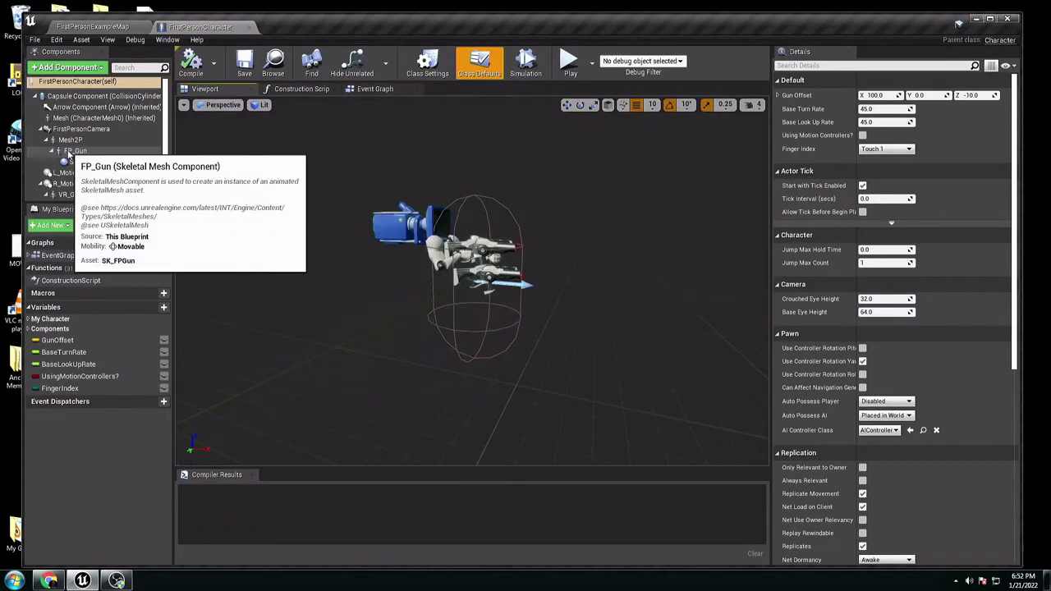
left_click(70, 152)
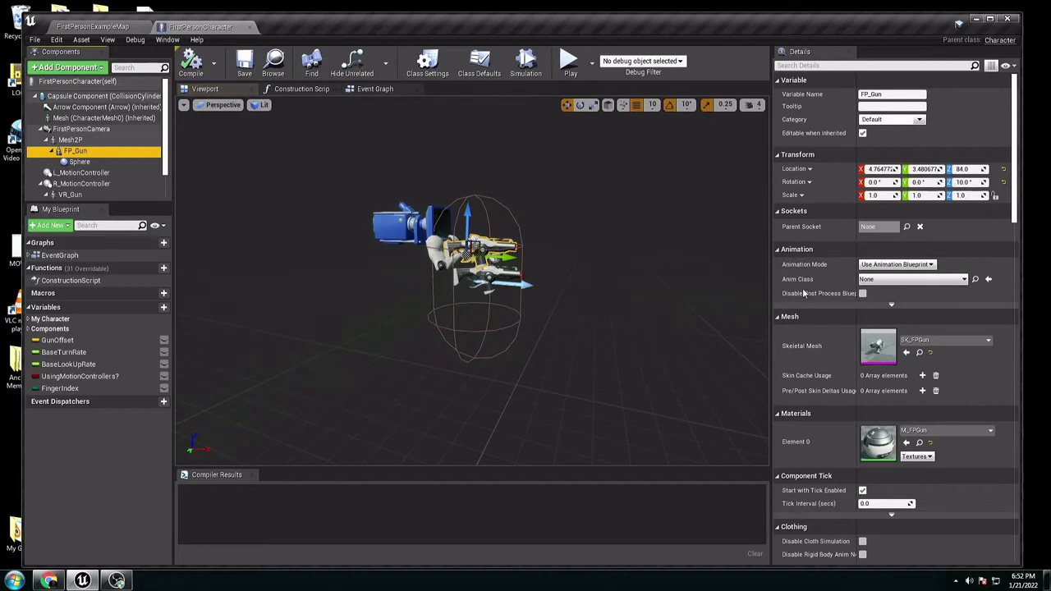
left_click(889, 282)
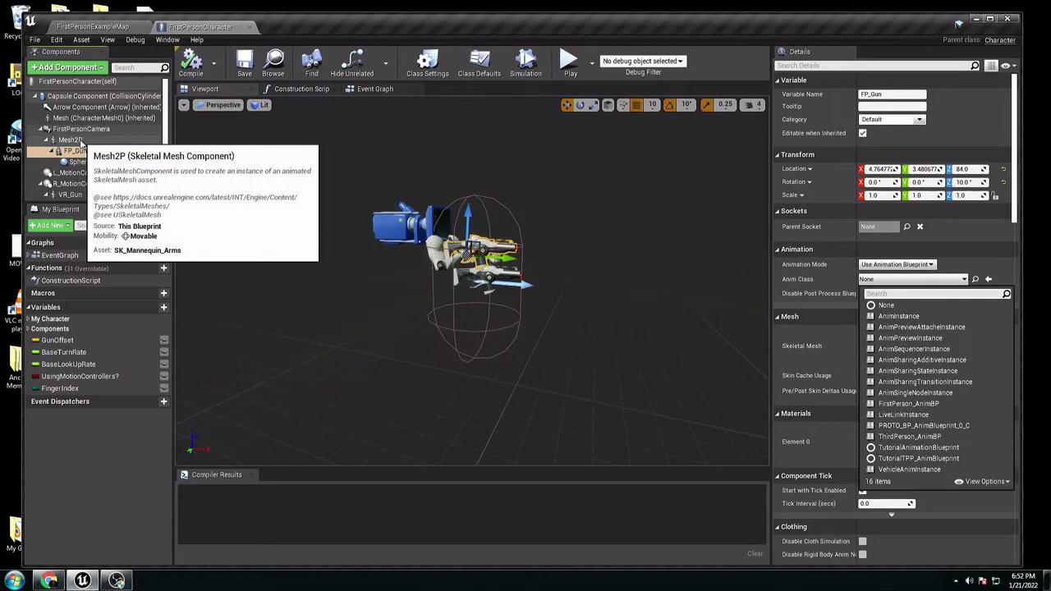
- Set Mesh2P's Anim Class to ThirdPerson_AnimBP and compile the blueprint
left_click(81, 141)
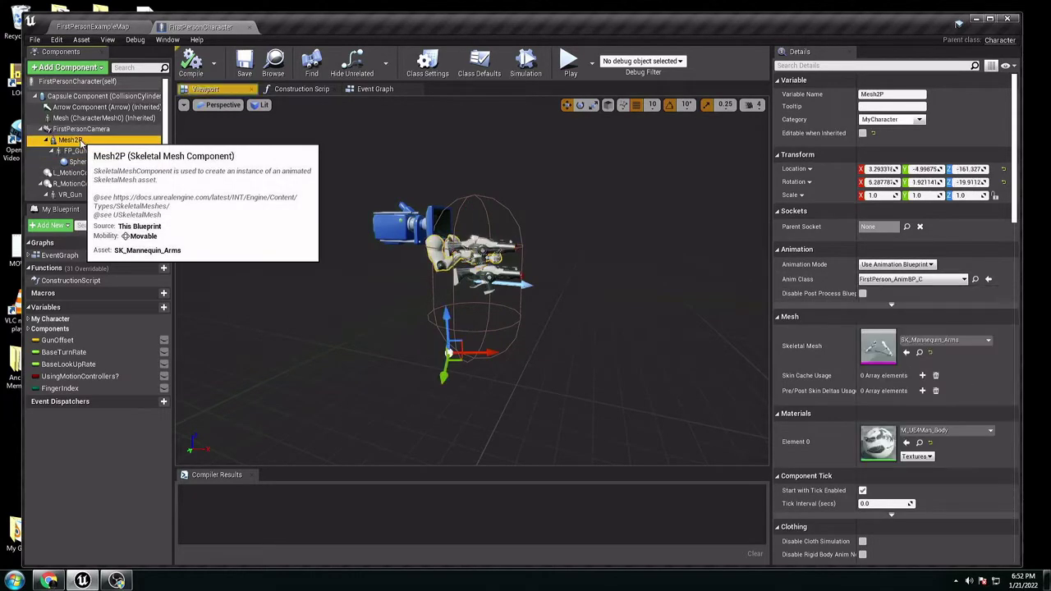
left_click(907, 279)
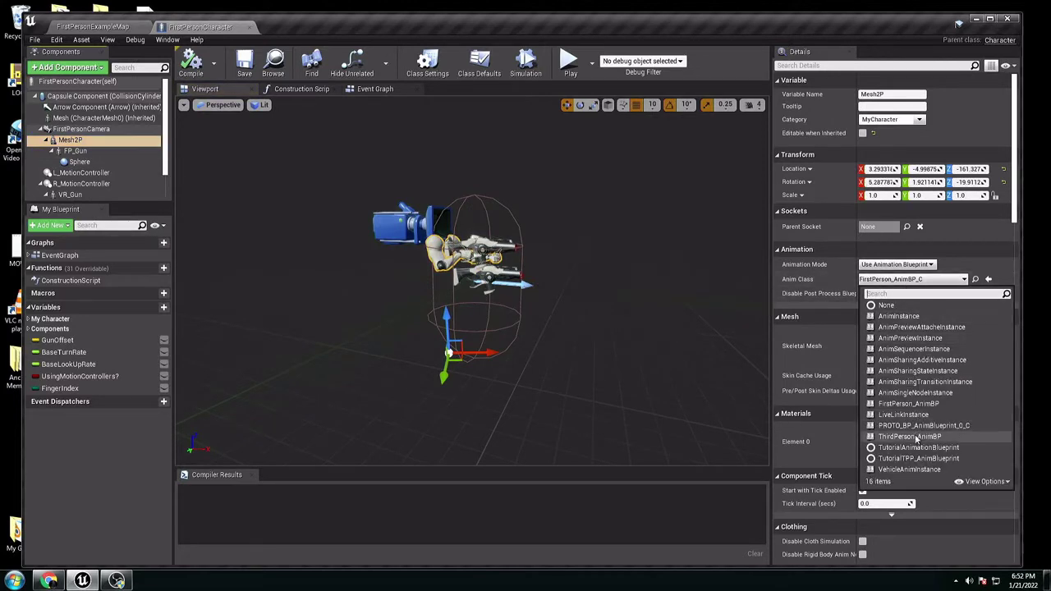
left_click(910, 436)
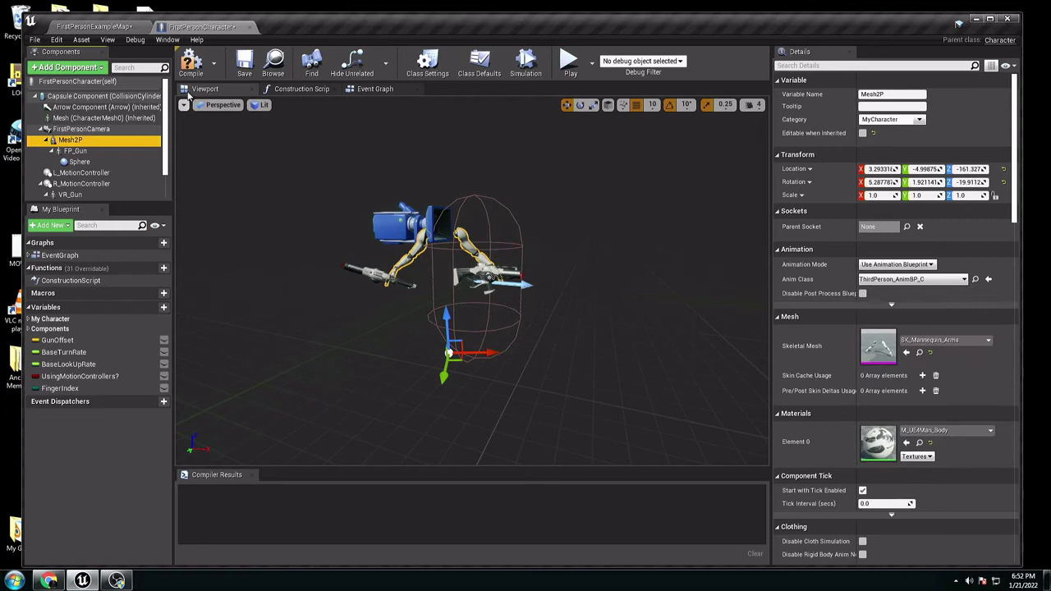
left_click(190, 64)
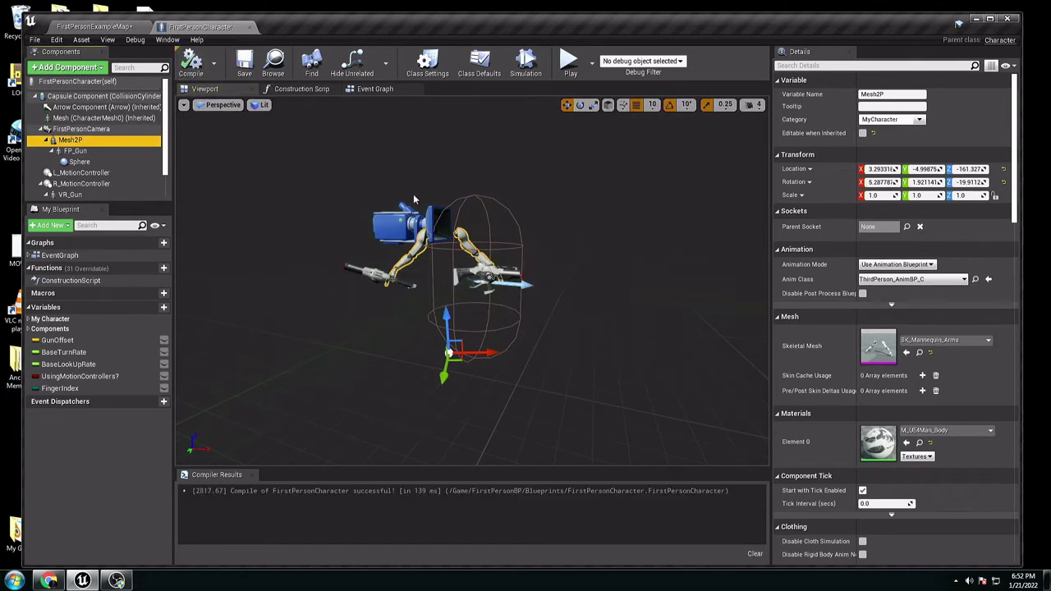
- Revert Mesh2P's Anim Class change with Ctrl+Z
left_click(907, 280)
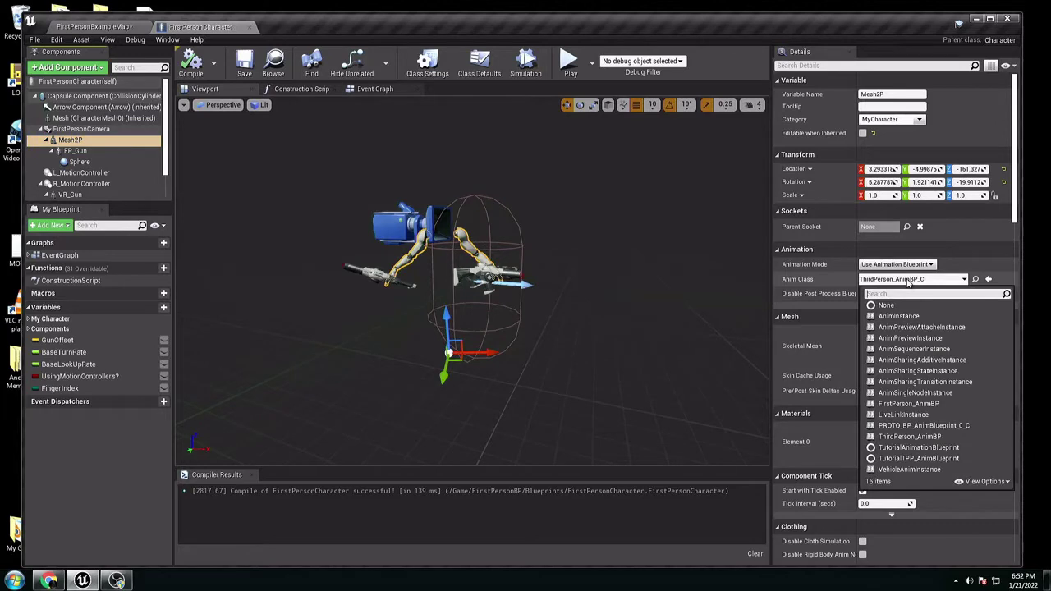
left_click(1003, 261)
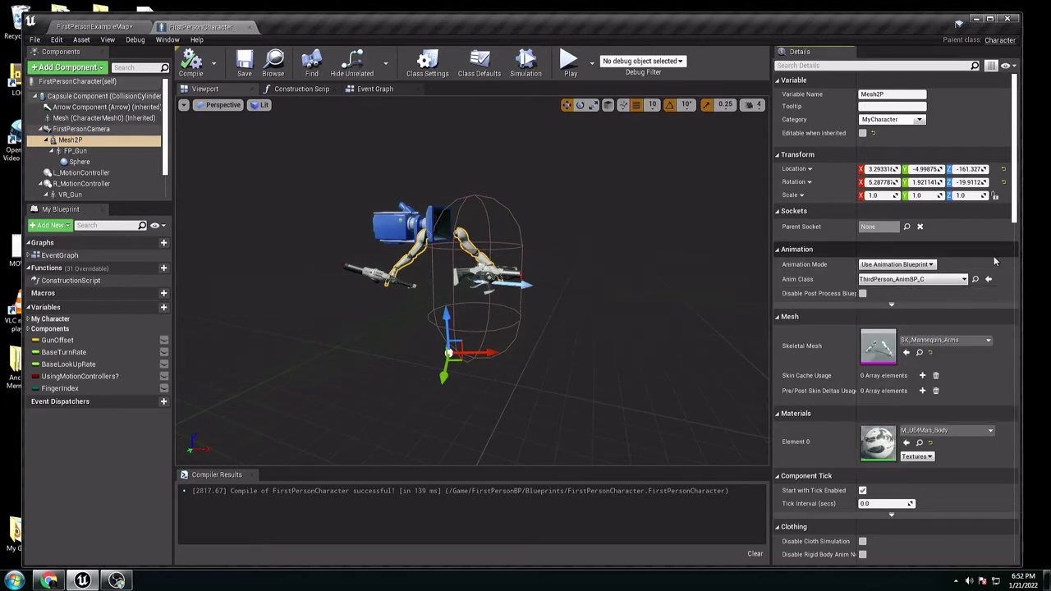
key("ctrl+z")
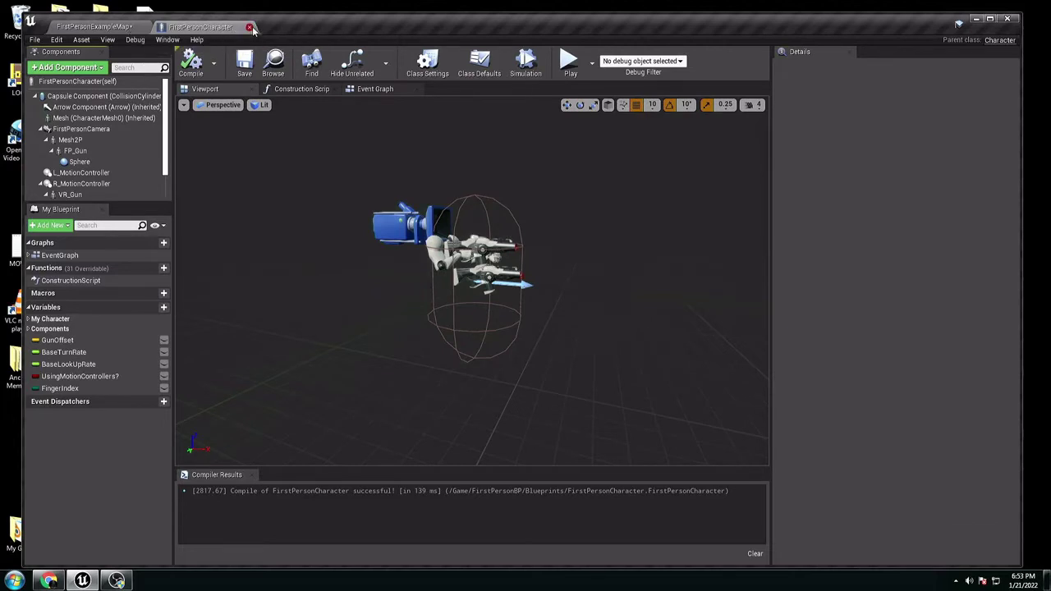
- Close the blueprint and open UE4_Mannequin_Skeleton from Content > Mannequin > Character > Mesh
left_click(249, 27)
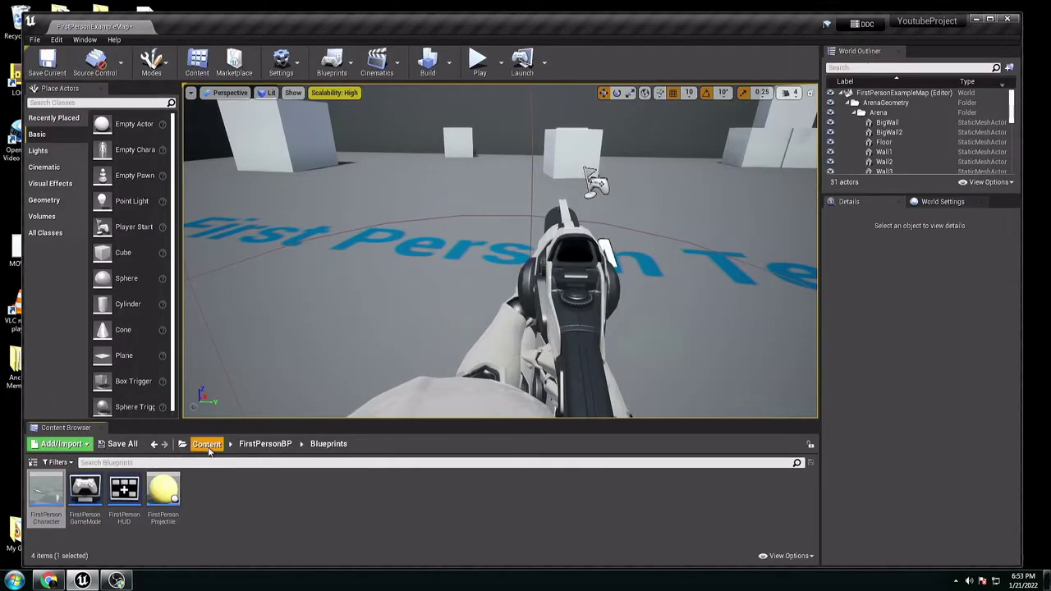
left_click(206, 443)
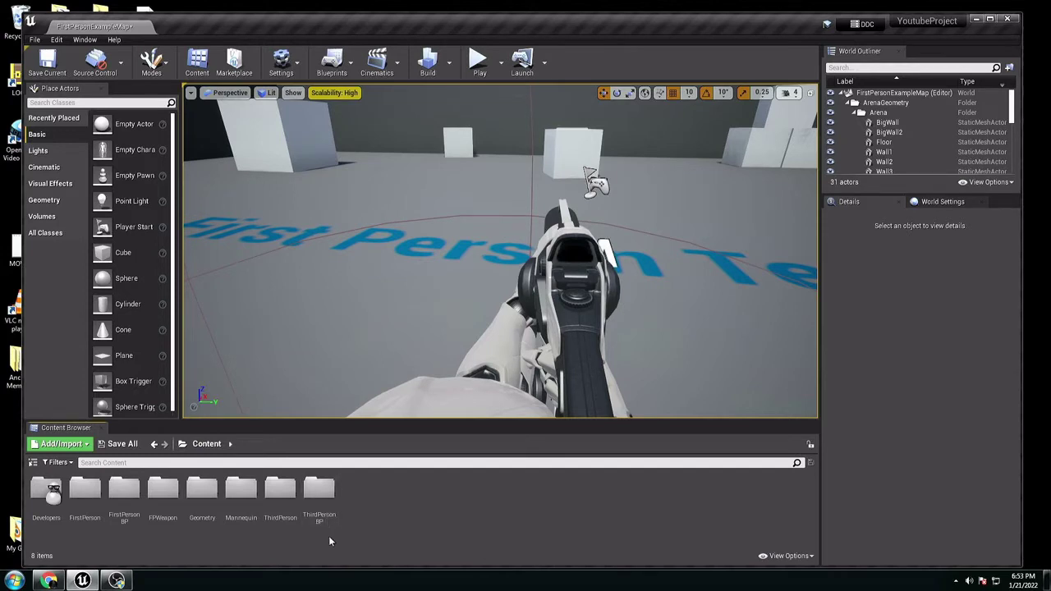
double_click(240, 491)
double_click(85, 489)
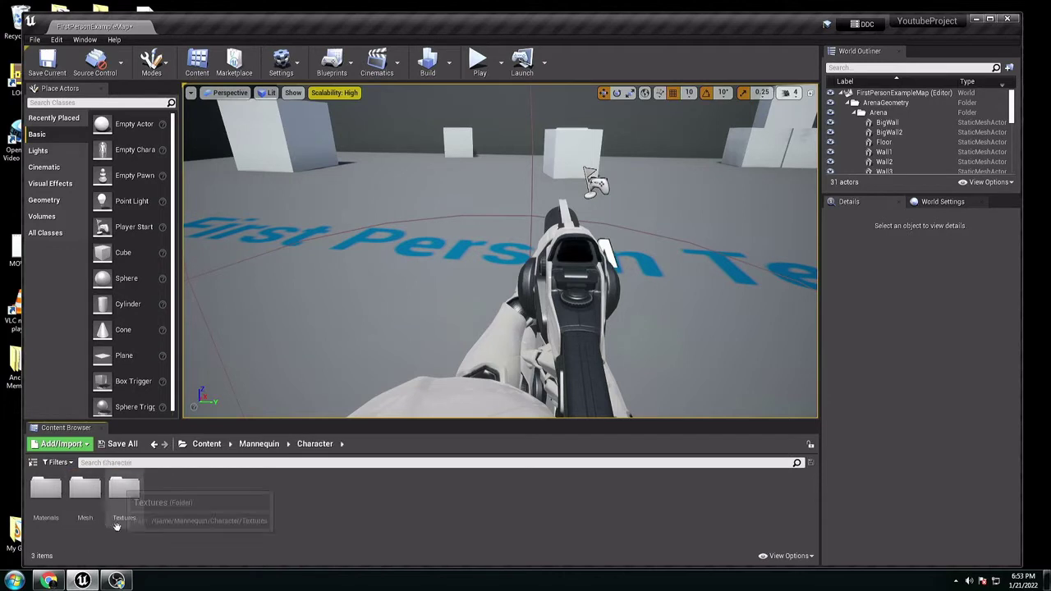
double_click(83, 491)
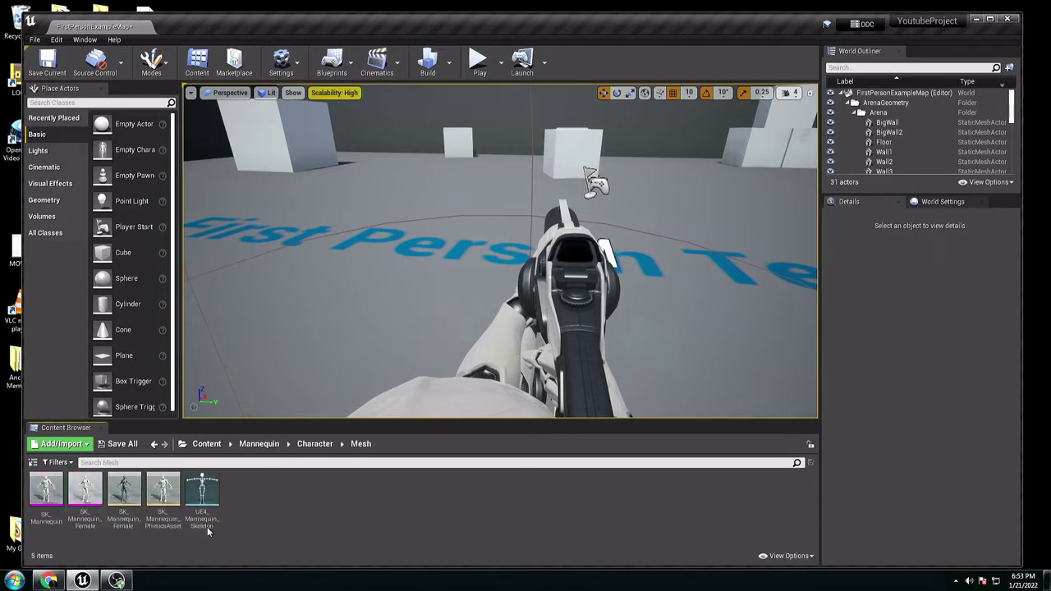
left_click(211, 493)
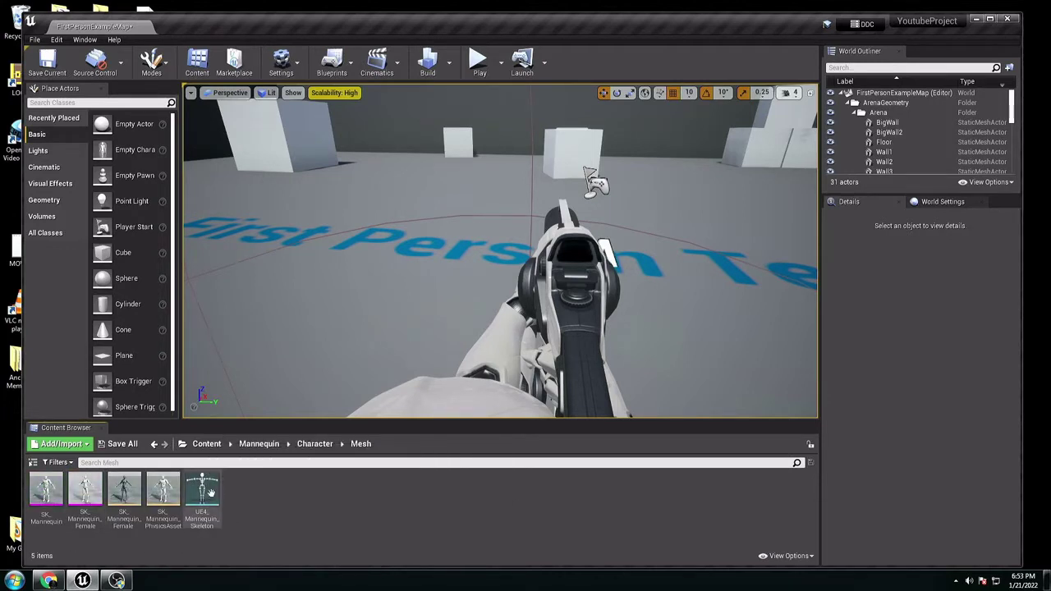
double_click(211, 492)
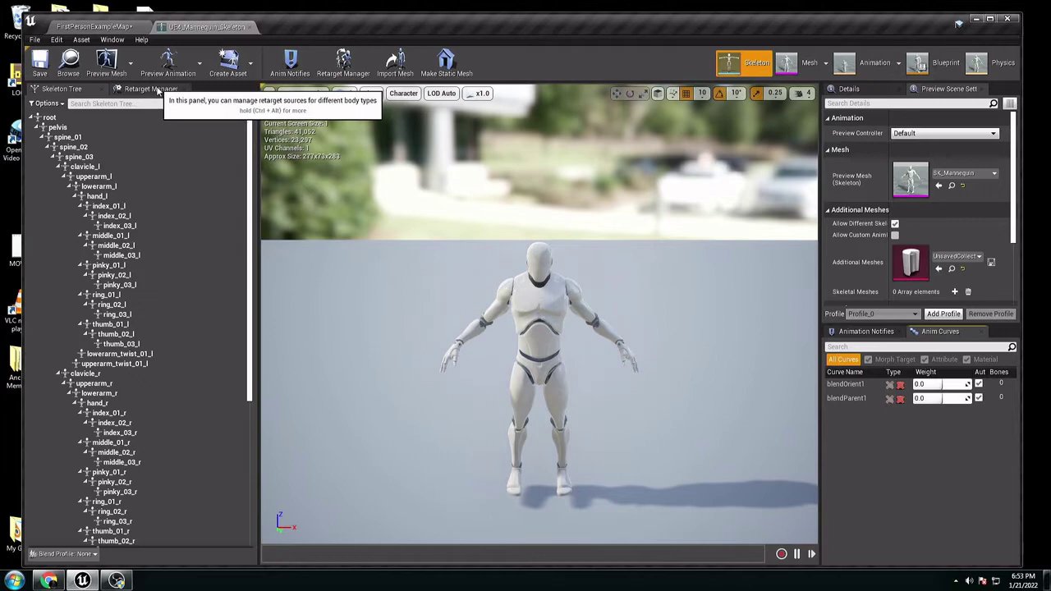
- Assign the Humanoid rig to UE4_Mannequin_Skeleton in Retarget Manager and AutoMap its bones
left_click(156, 89)
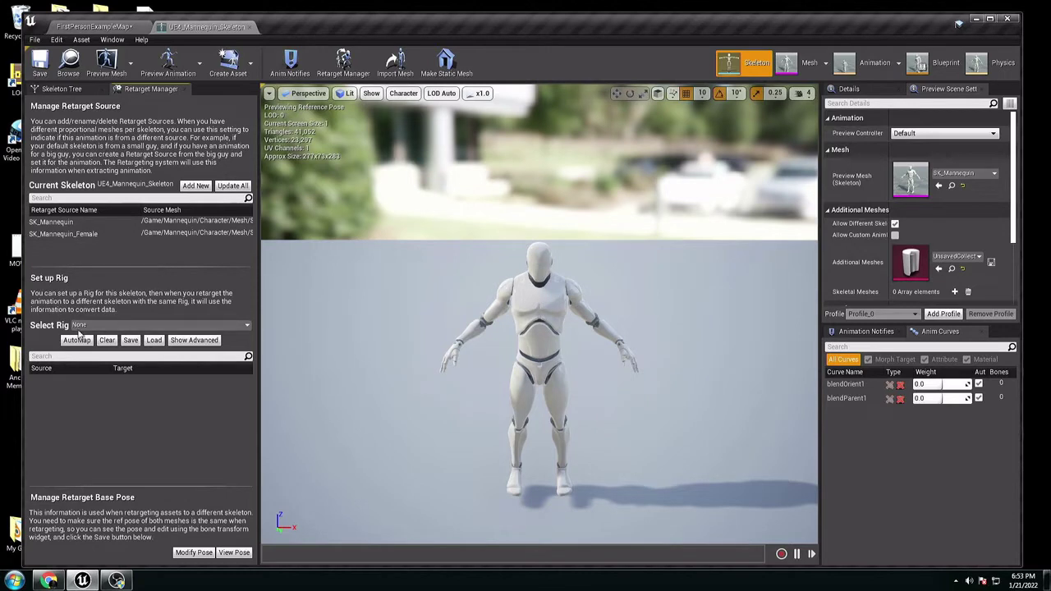
left_click(131, 325)
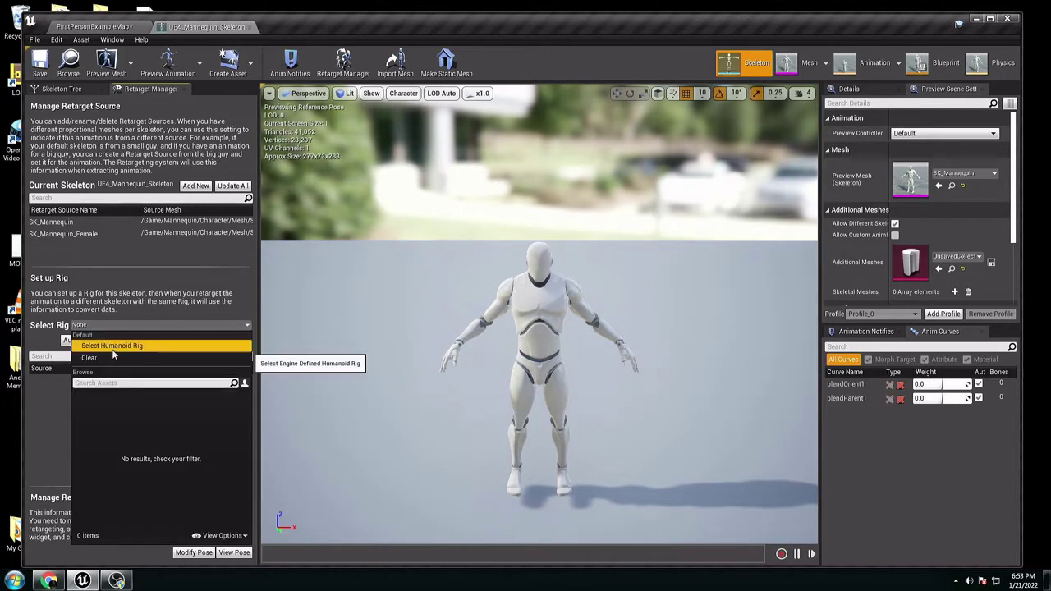
left_click(113, 348)
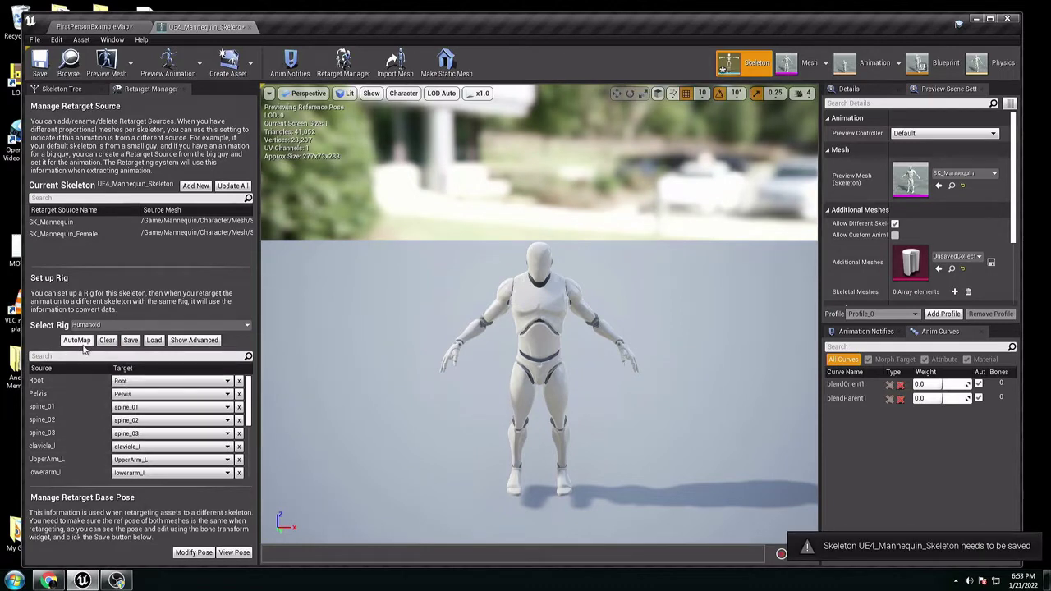
left_click(80, 341)
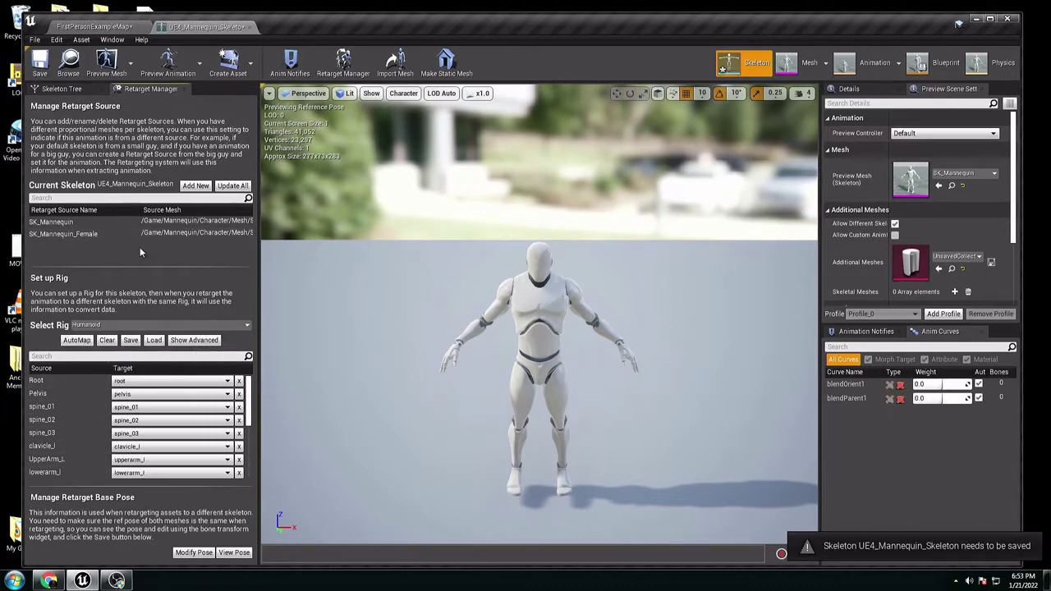
left_click(60, 89)
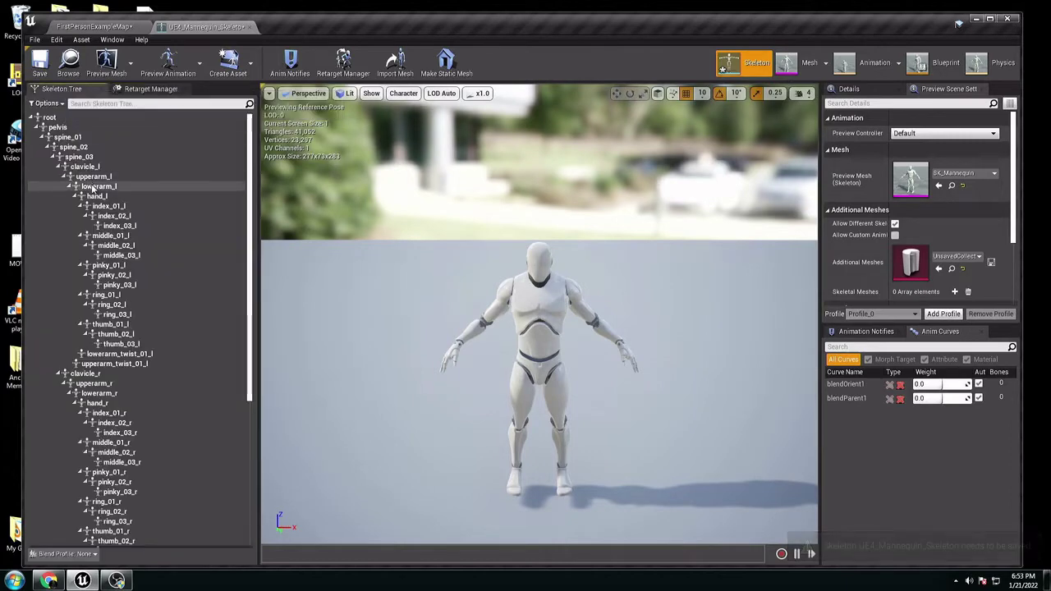
- Show retargeting options, recursively set root translation retargeting to Skeleton, and close the editor
left_click(55, 105)
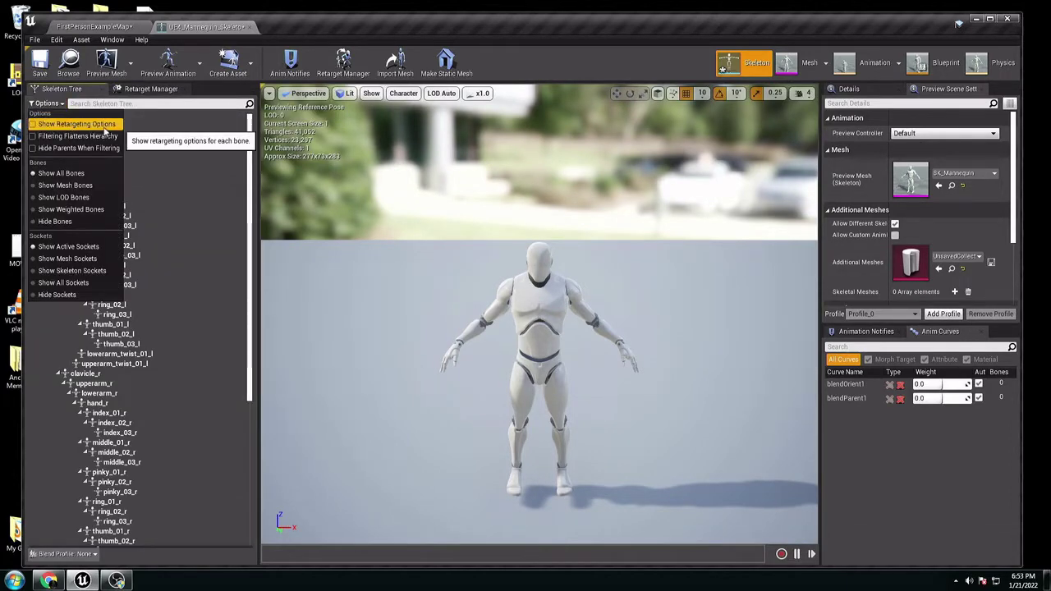
left_click(34, 125)
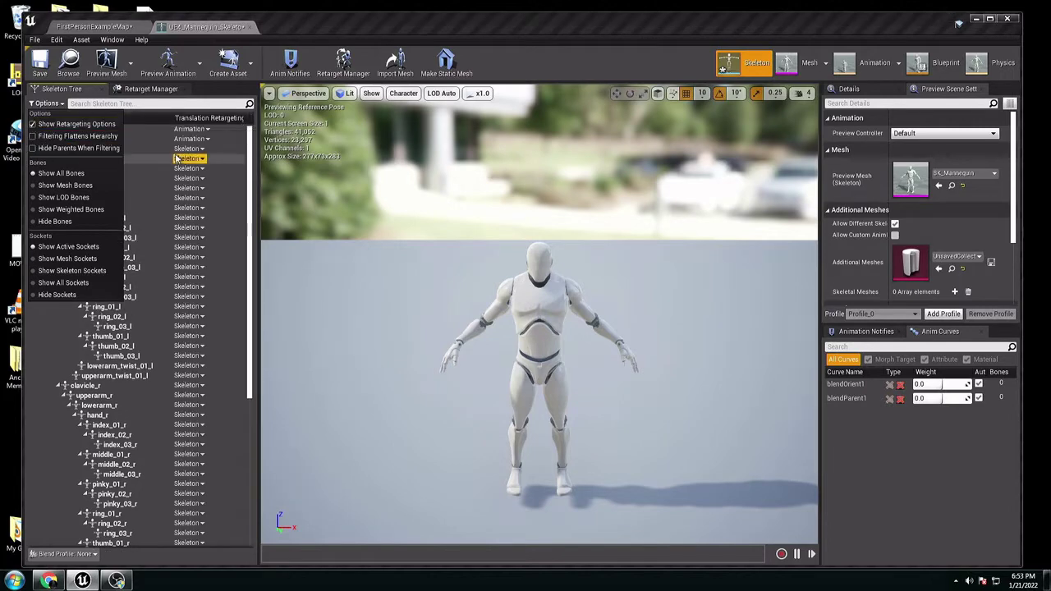
left_click(147, 121)
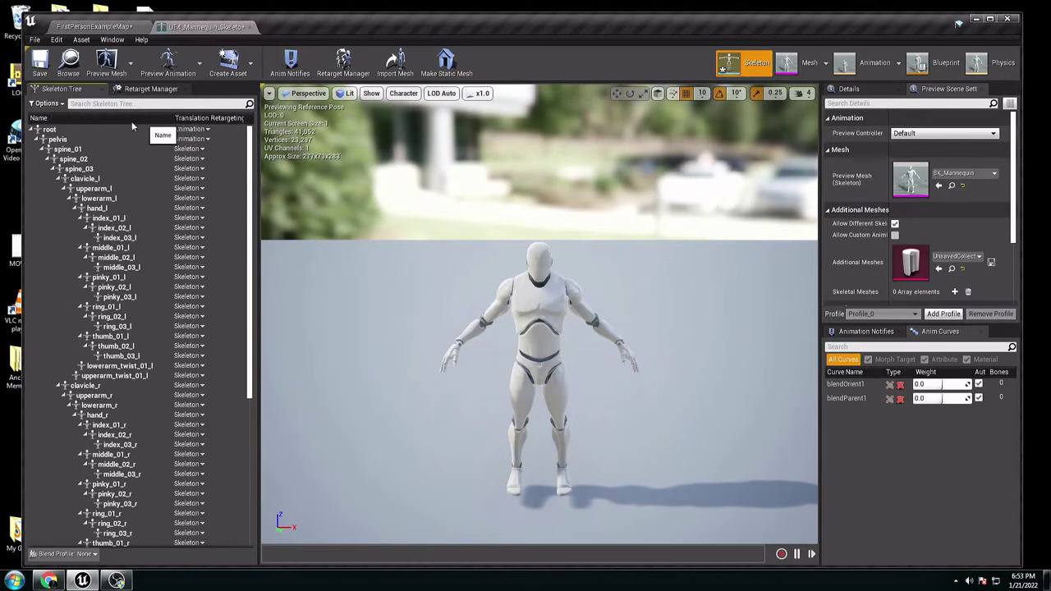
right_click(51, 137)
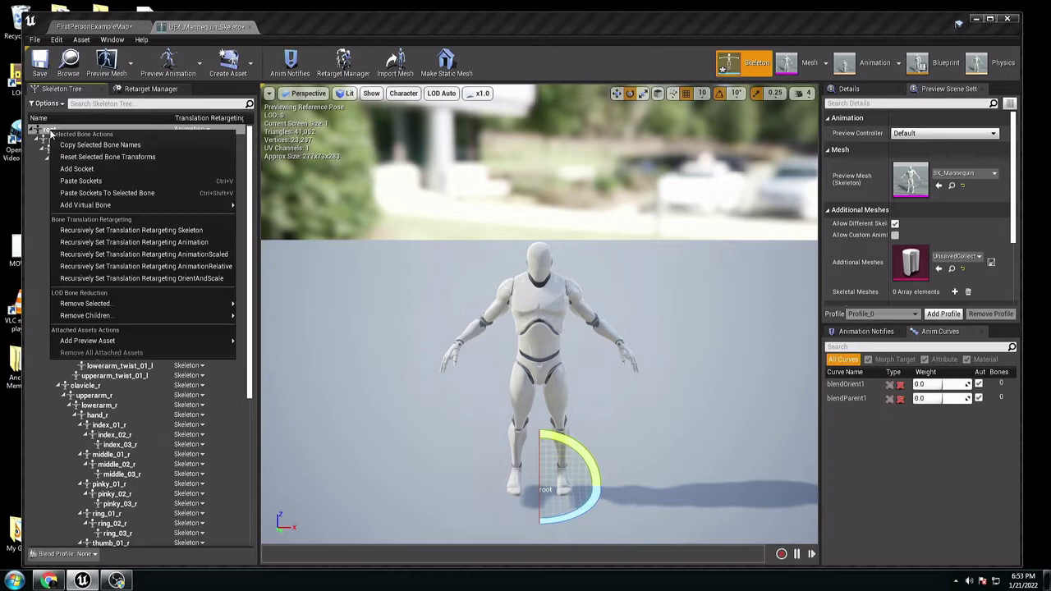
left_click(194, 233)
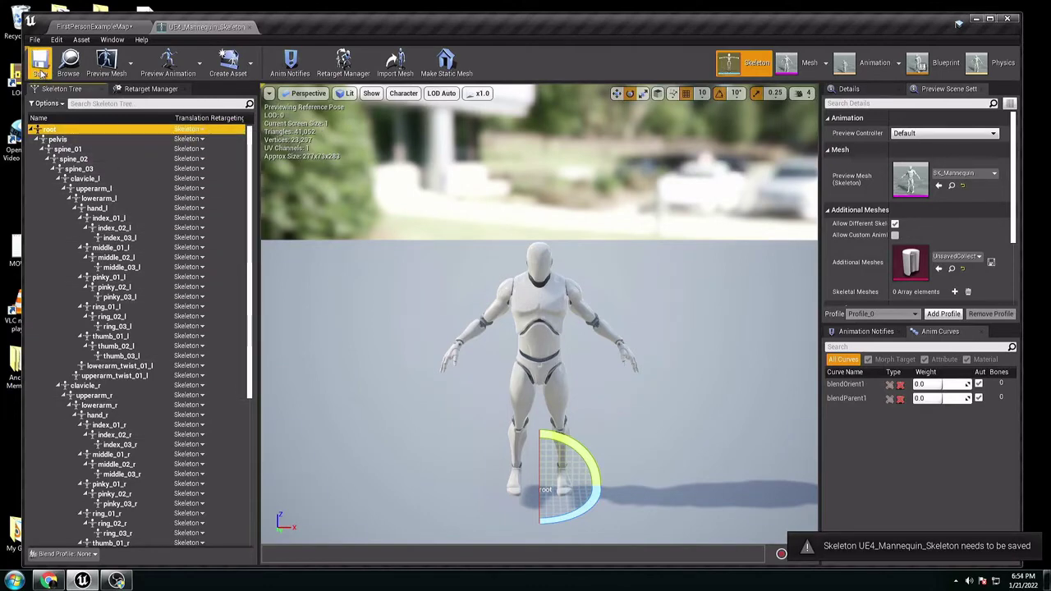
left_click(248, 26)
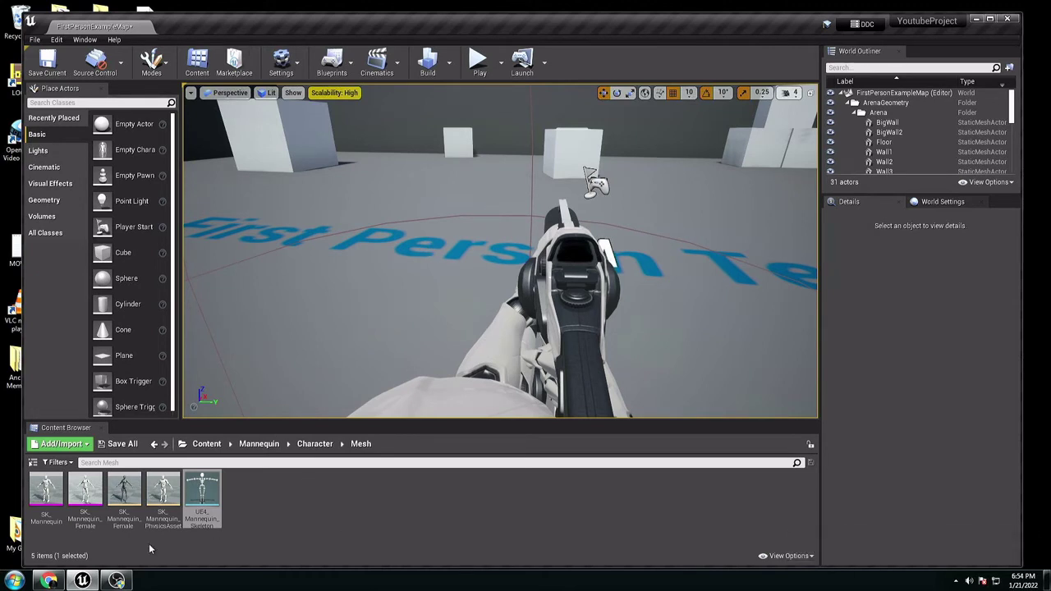
- Open SK_Mannequin_Arms_Skeleton from Content > FirstPerson > Character > Mesh
left_click(206, 445)
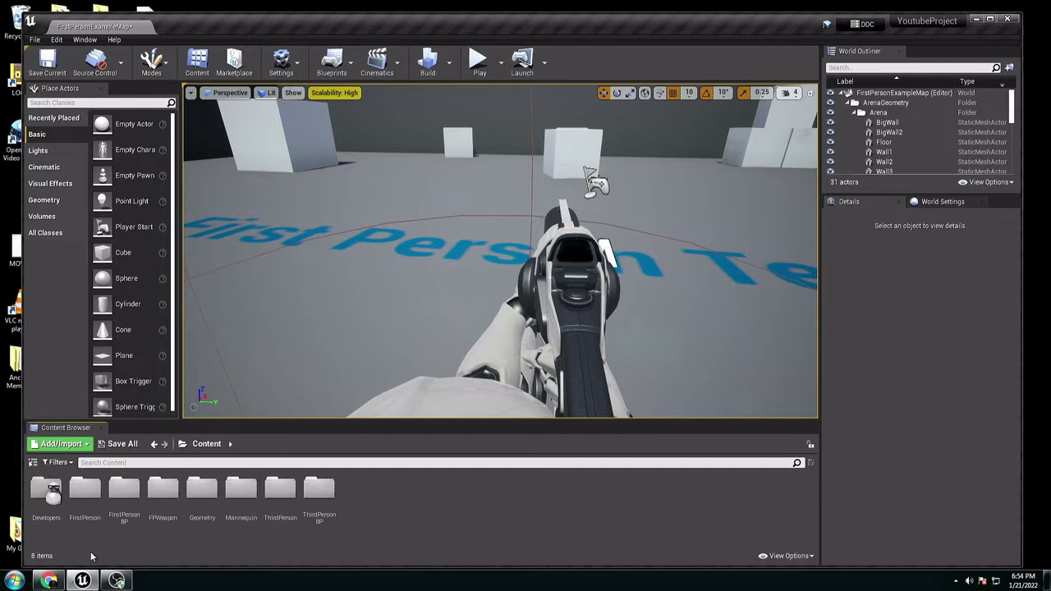
double_click(85, 493)
double_click(135, 505)
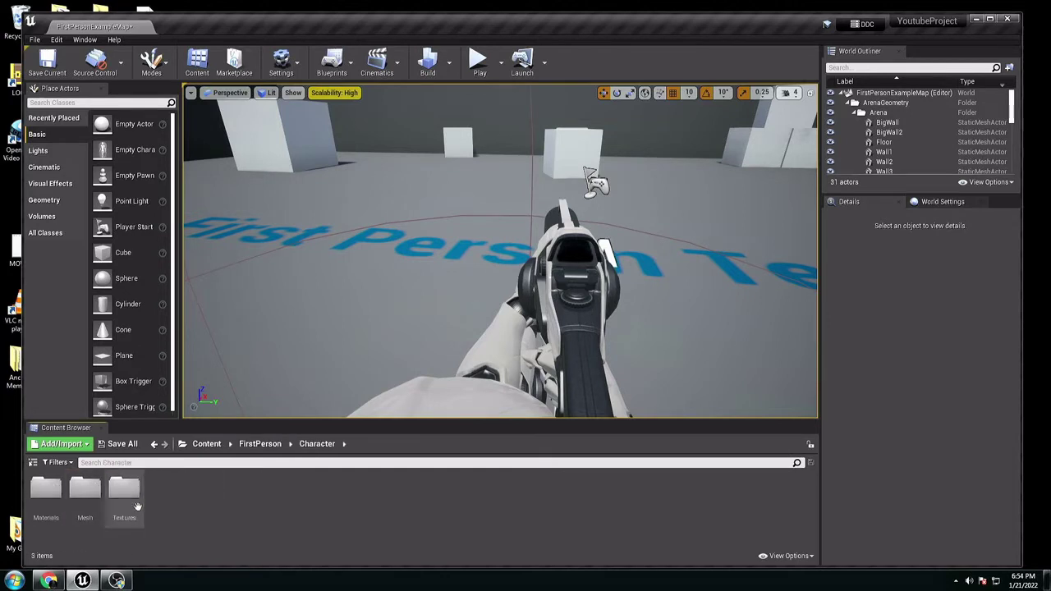
double_click(85, 497)
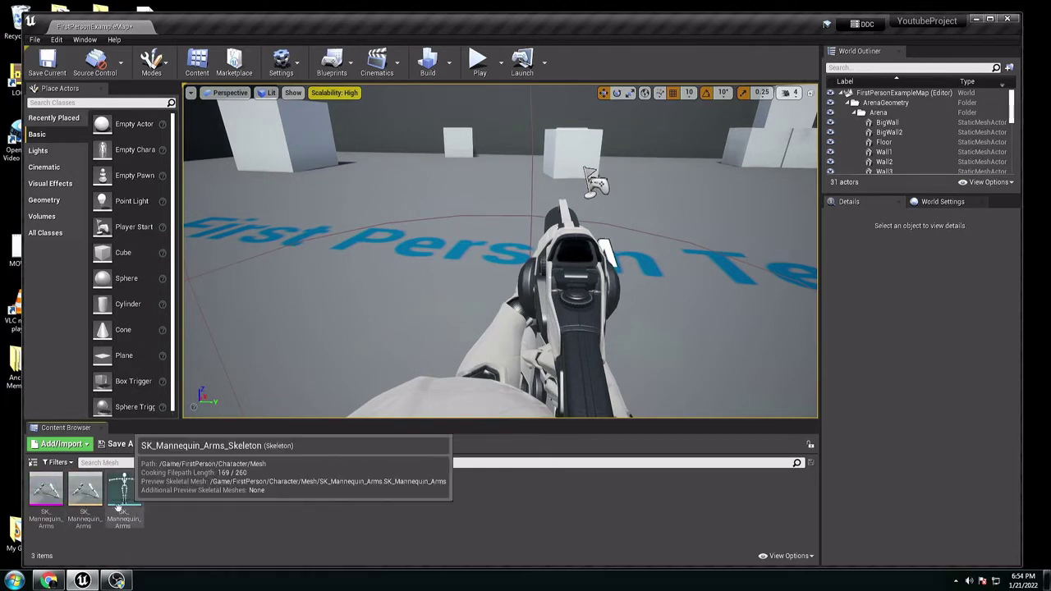
double_click(124, 493)
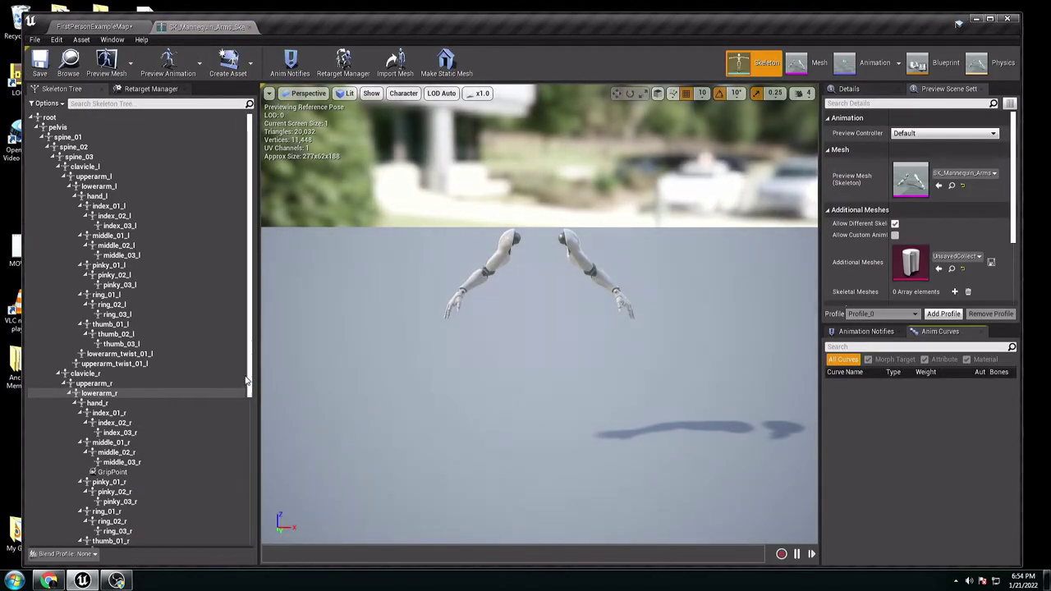
- Assign the Humanoid rig to the arms skeleton and AutoMap its bones
left_click(148, 90)
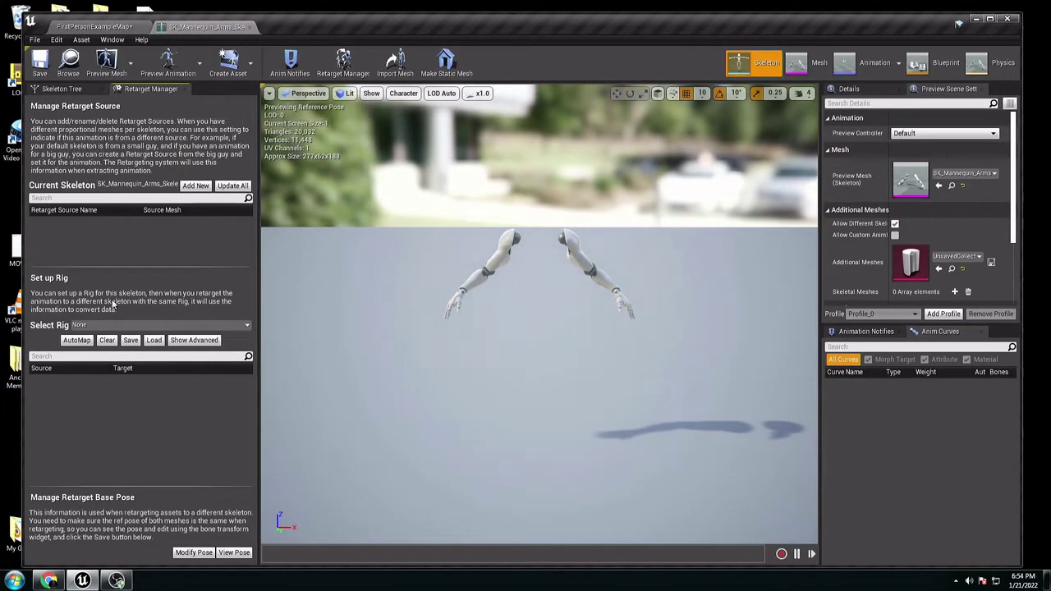
left_click(95, 324)
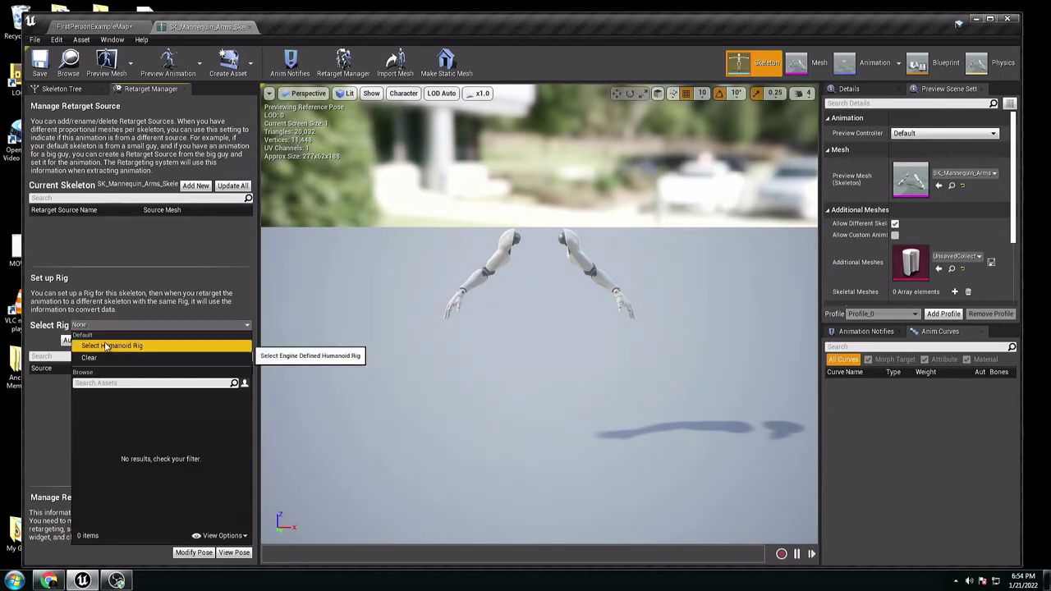
left_click(106, 346)
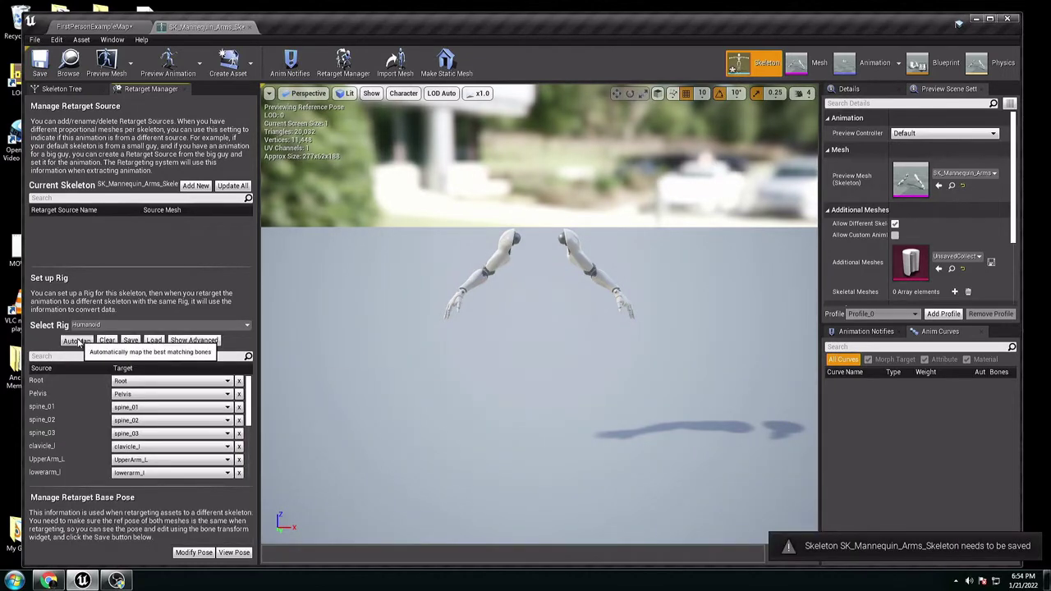
left_click(76, 340)
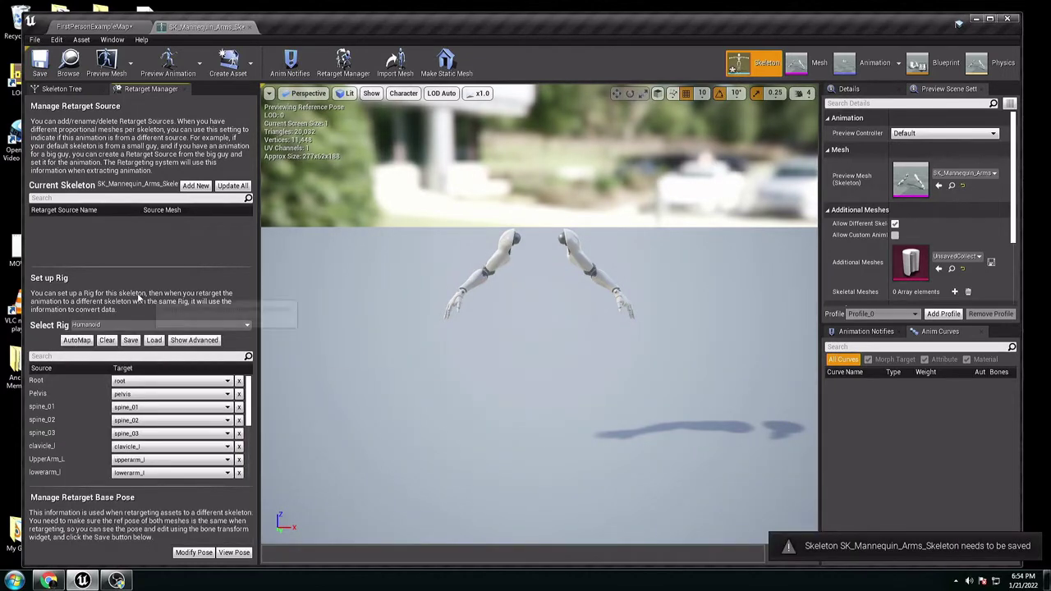
- Recursively set the arms skeleton's root bone to Skeleton translation retargeting, then close the editor
left_click(57, 89)
left_click(47, 103)
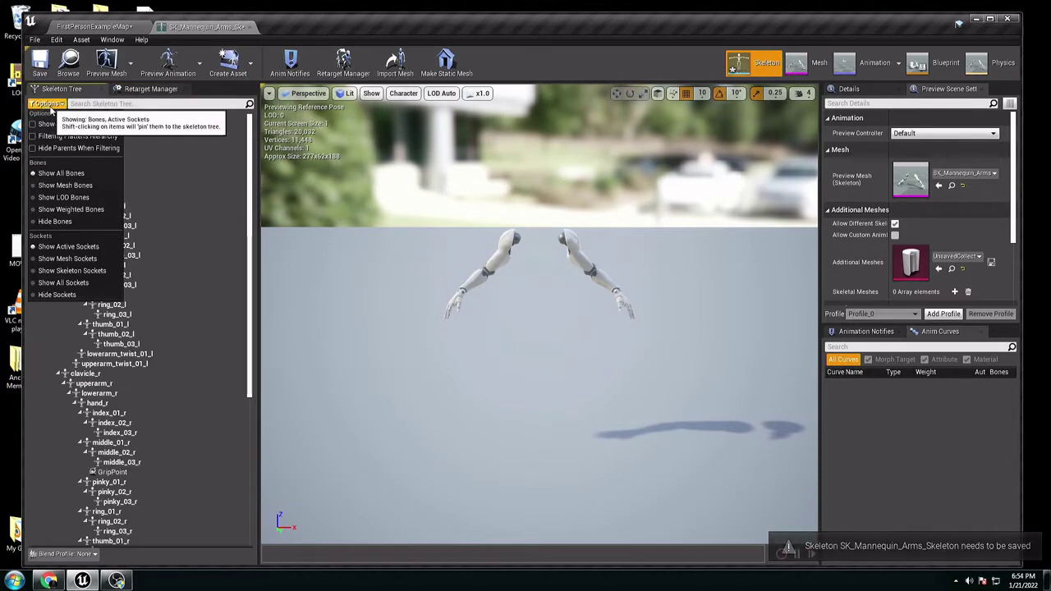
left_click(62, 123)
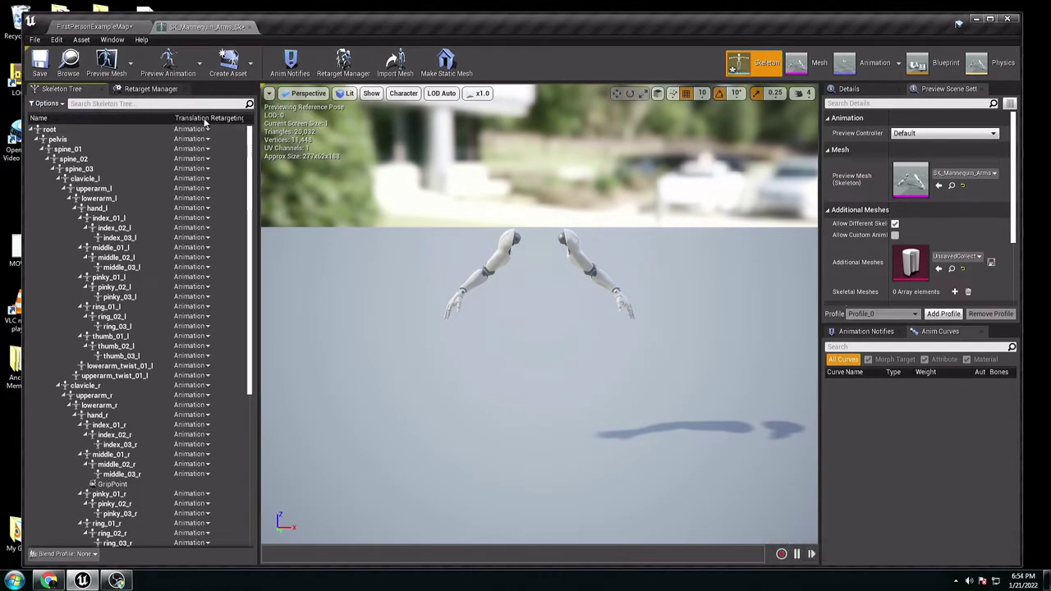
left_click(54, 130)
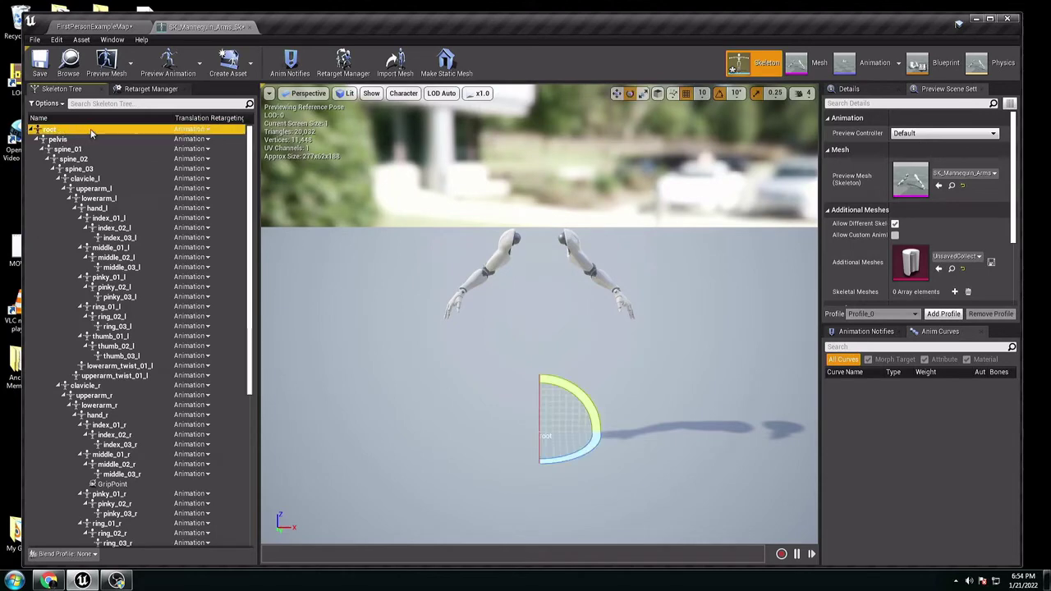
right_click(90, 132)
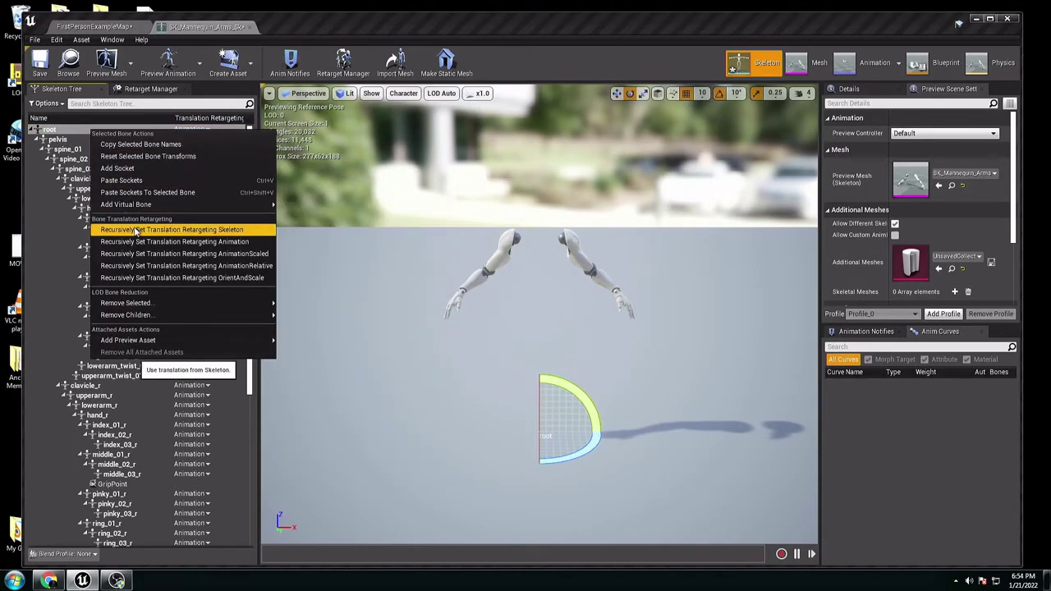
left_click(152, 231)
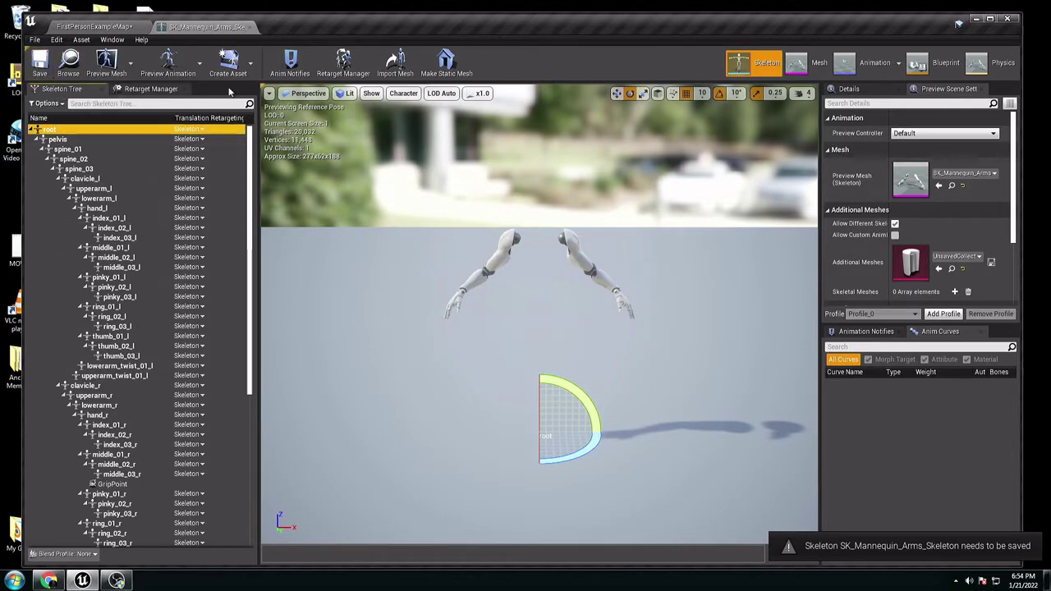
left_click(249, 28)
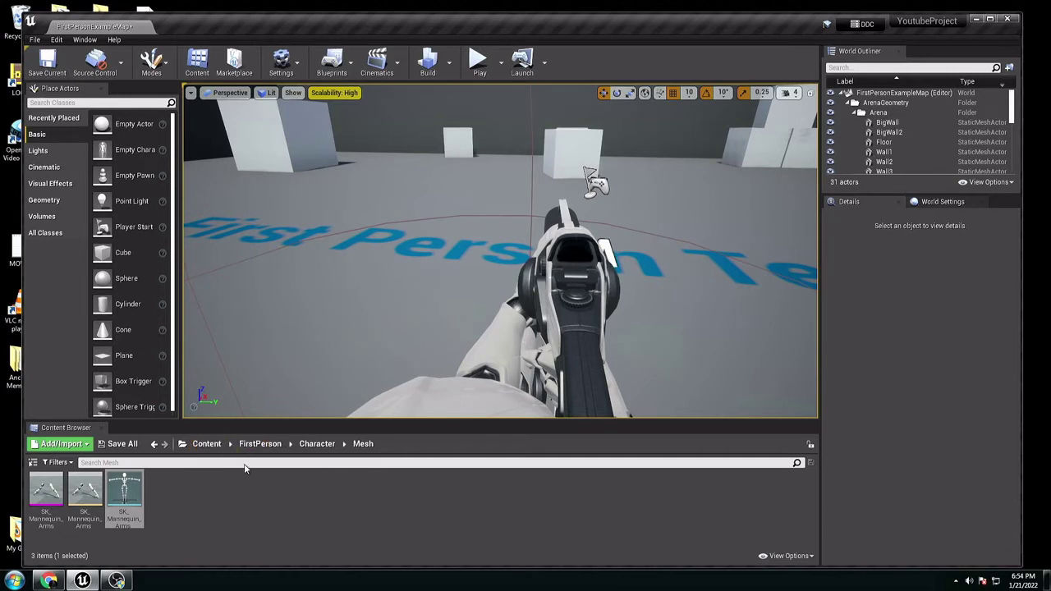
- Browse to Content > Mannequin > Animations
left_click(206, 444)
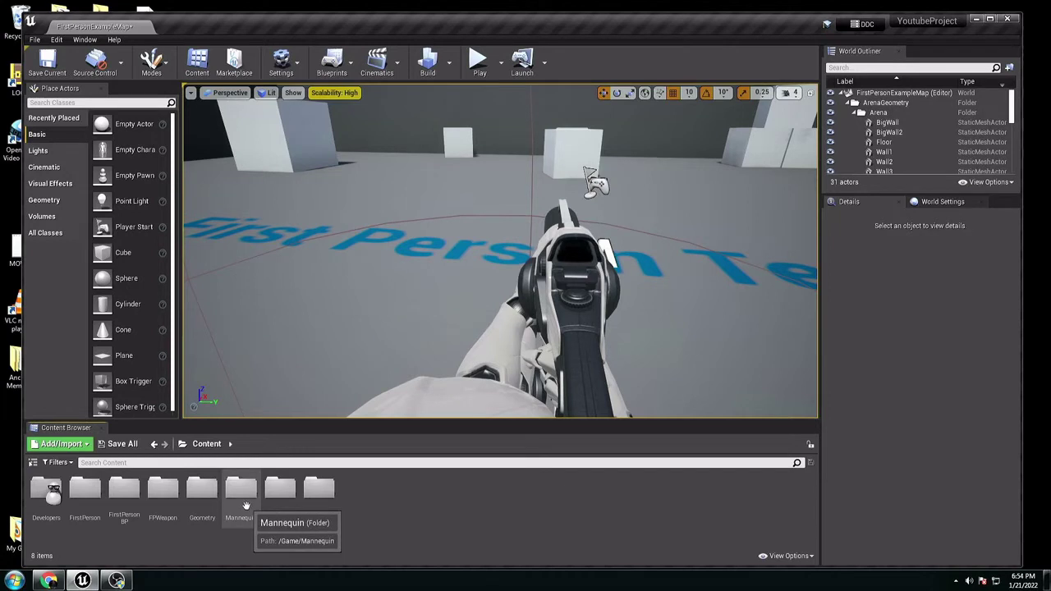
double_click(246, 506)
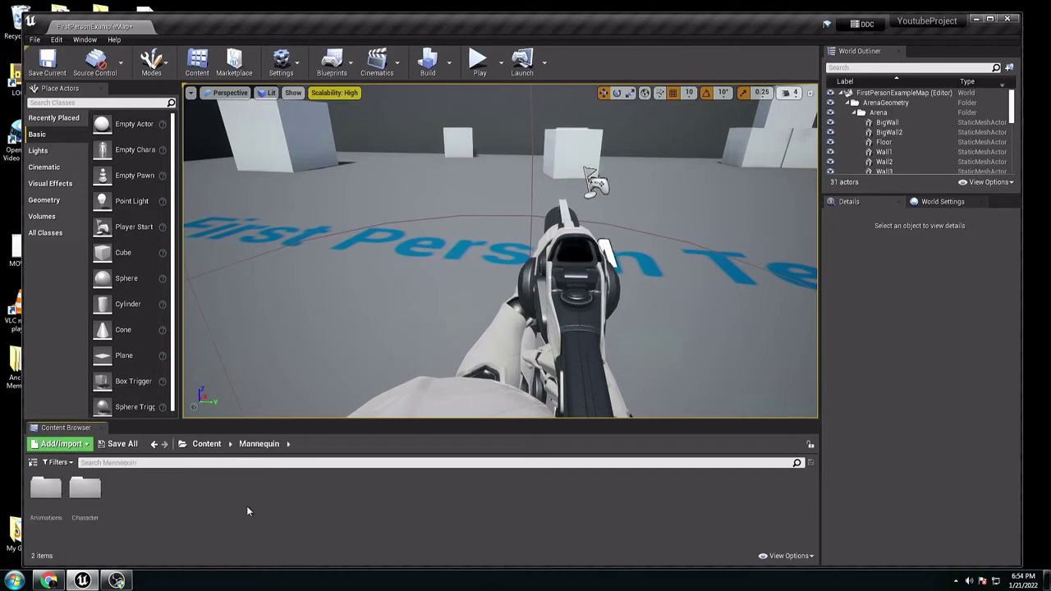
left_click(45, 502)
double_click(45, 496)
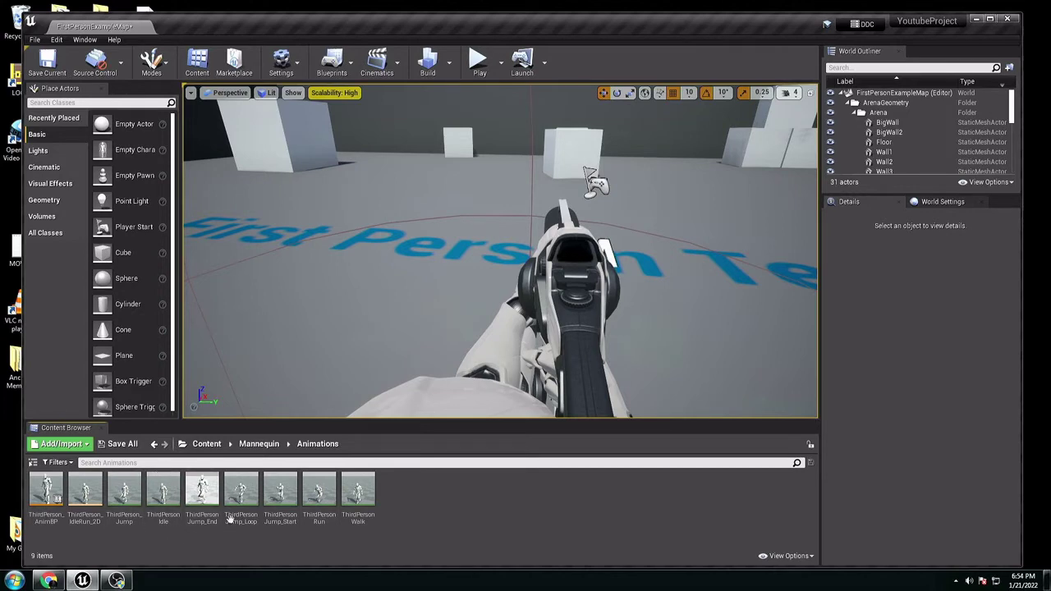
- Duplicate ThirdPersonIdle and retarget the copy to SK_Mannequin_Arms_Skeleton
left_click(164, 497)
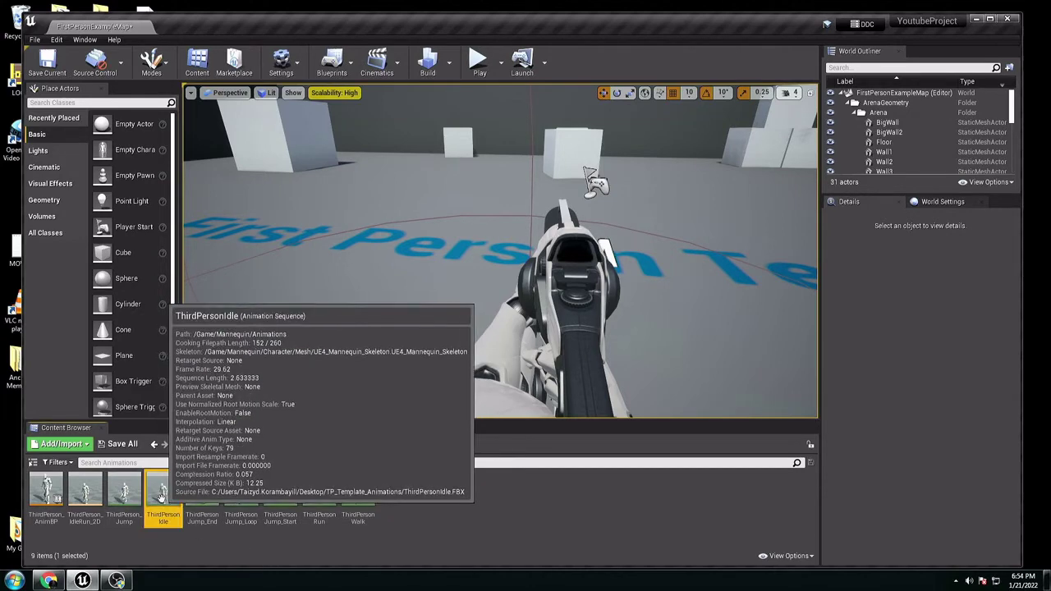
right_click(165, 499)
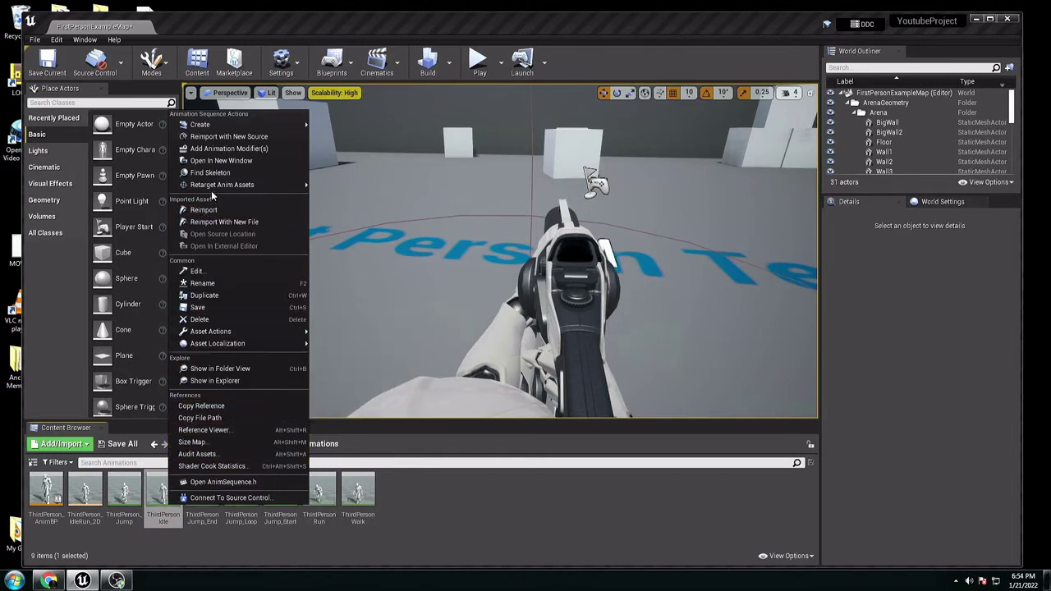
mouse_move(204, 189)
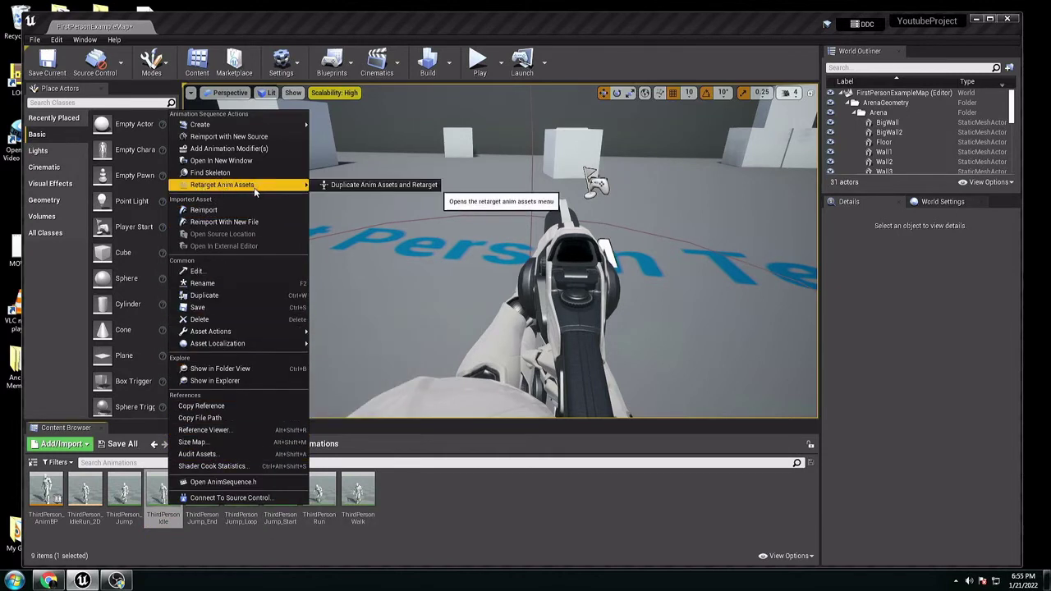
left_click(384, 185)
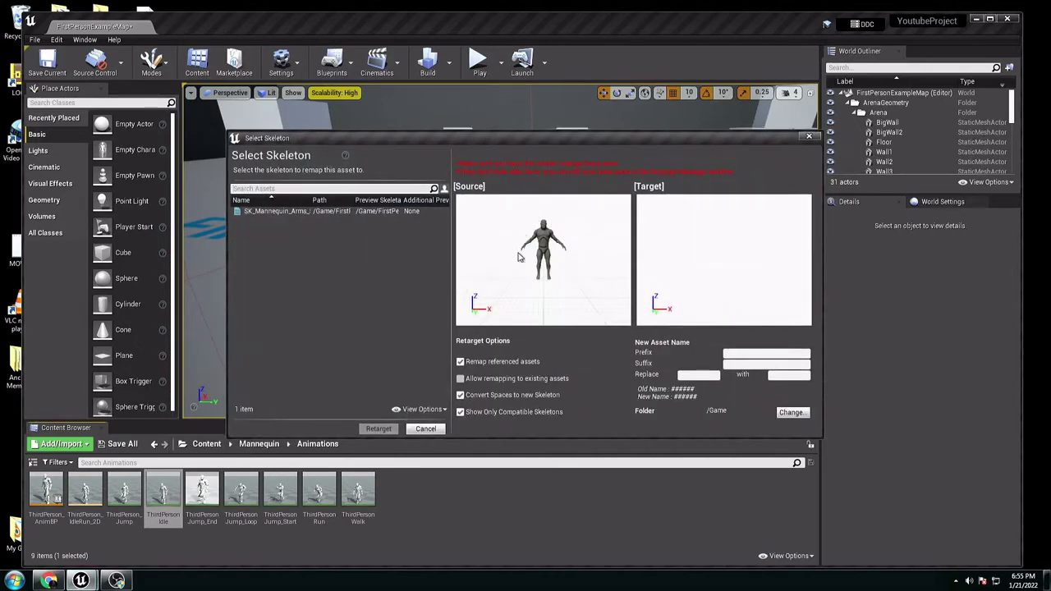
left_click(278, 211)
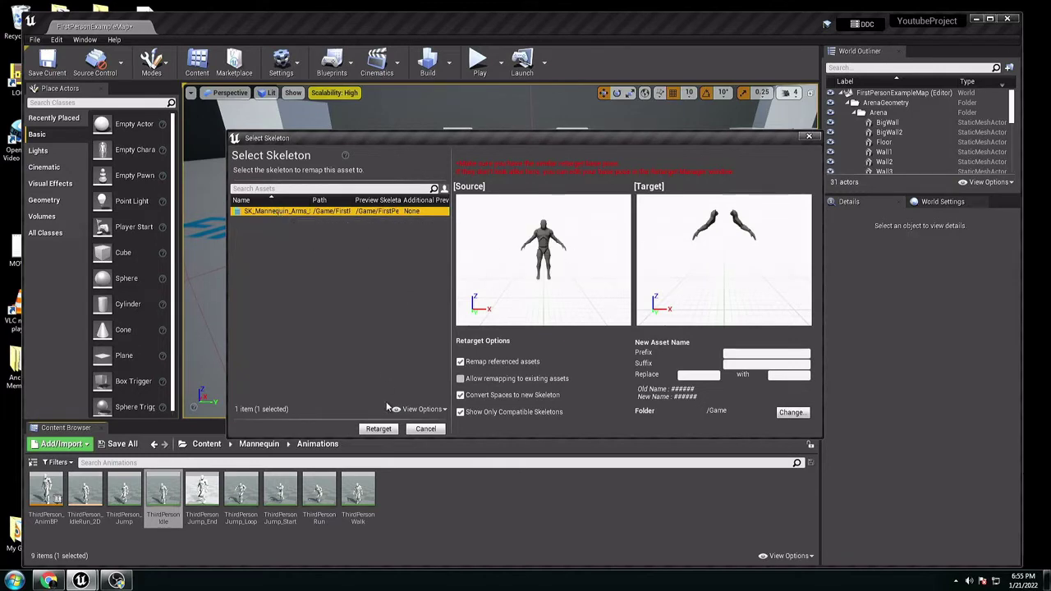
left_click(378, 428)
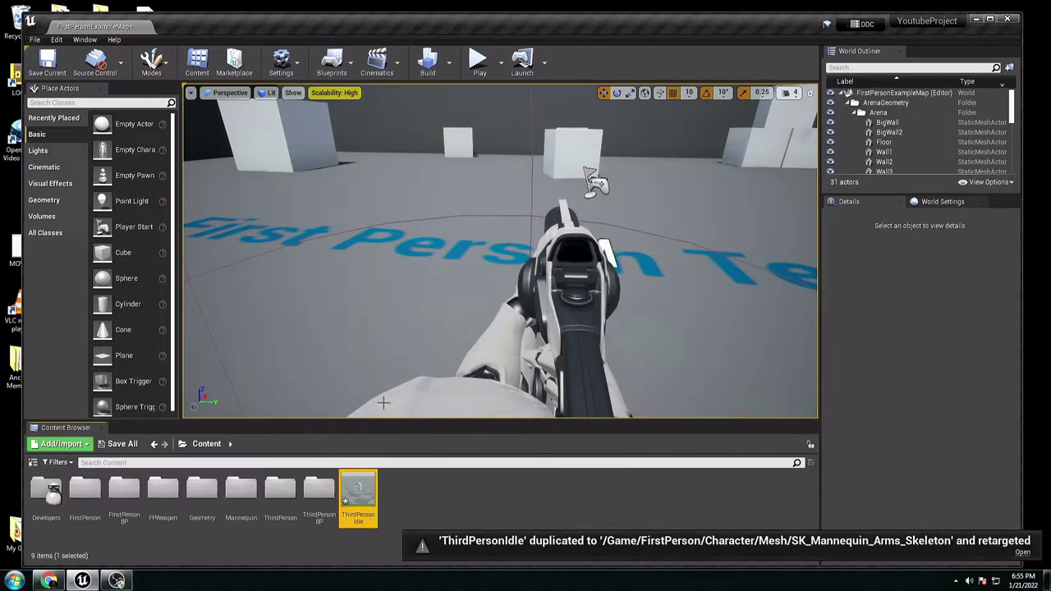
- Preview the retargeted idle animation in its own window, then close it
double_click(361, 496)
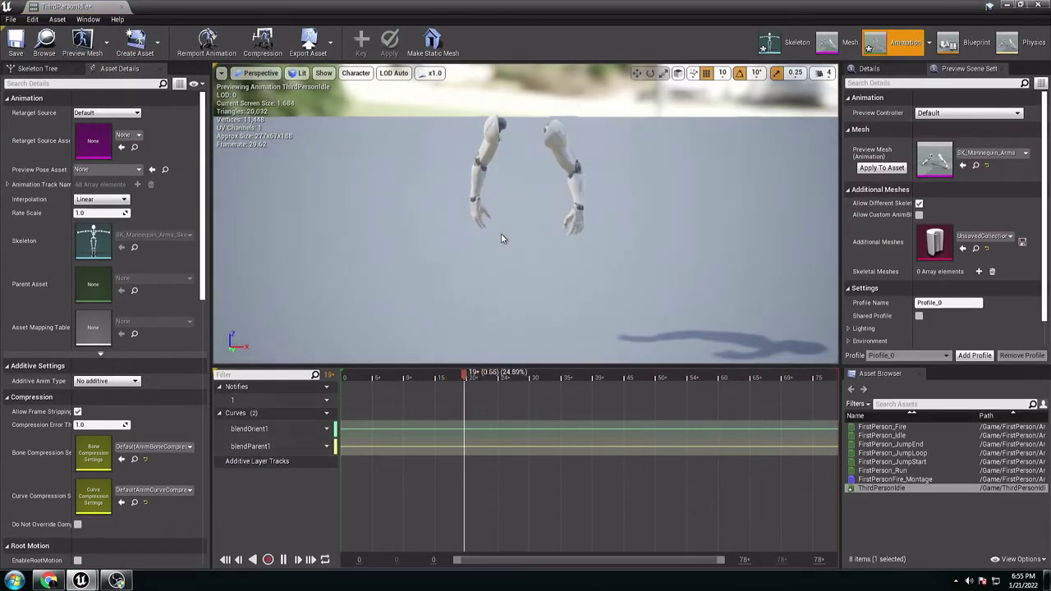
left_click_drag(74, 6, 156, 129)
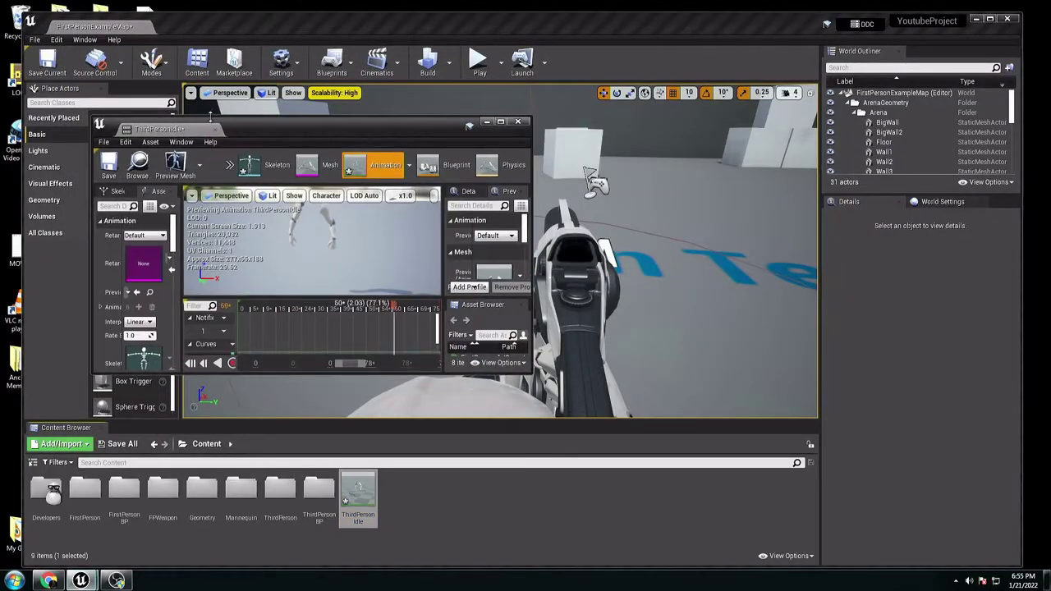
left_click(215, 130)
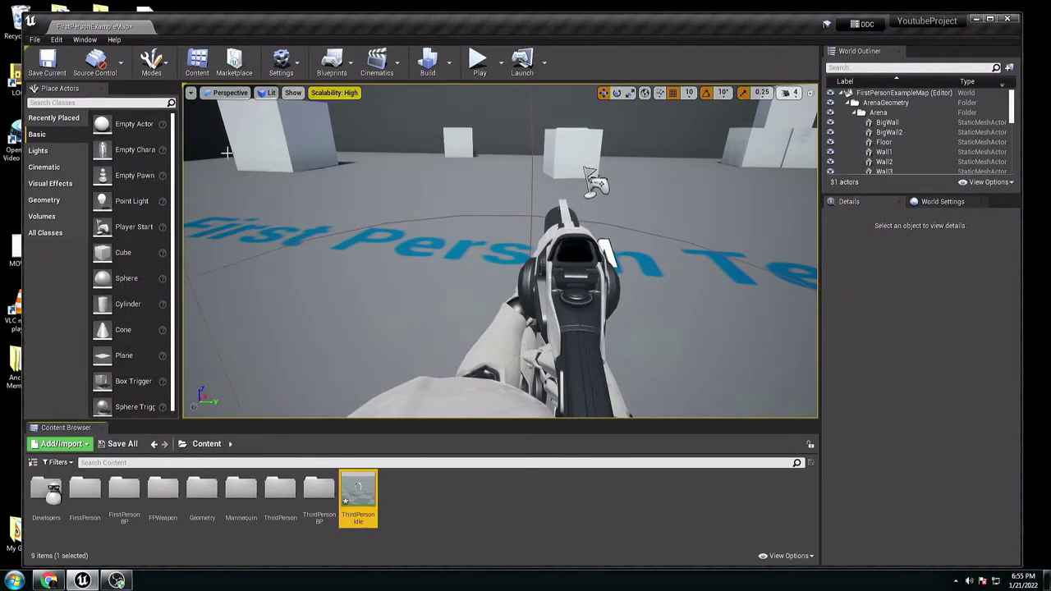
- Open FirstPerson_AnimBP from Content > FirstPerson > Animations
double_click(91, 513)
left_click(34, 499)
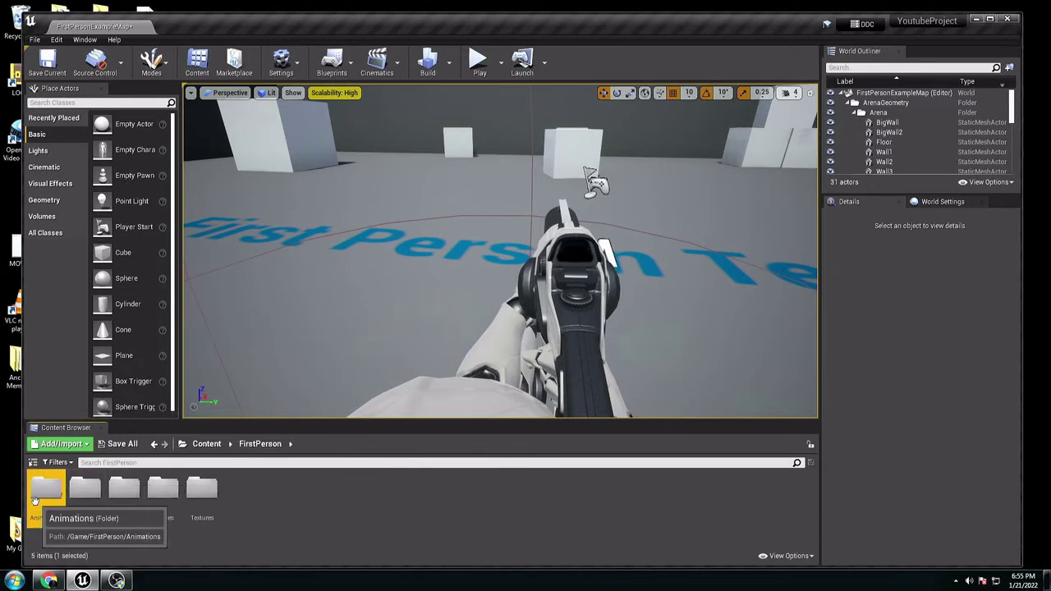
double_click(34, 499)
double_click(47, 493)
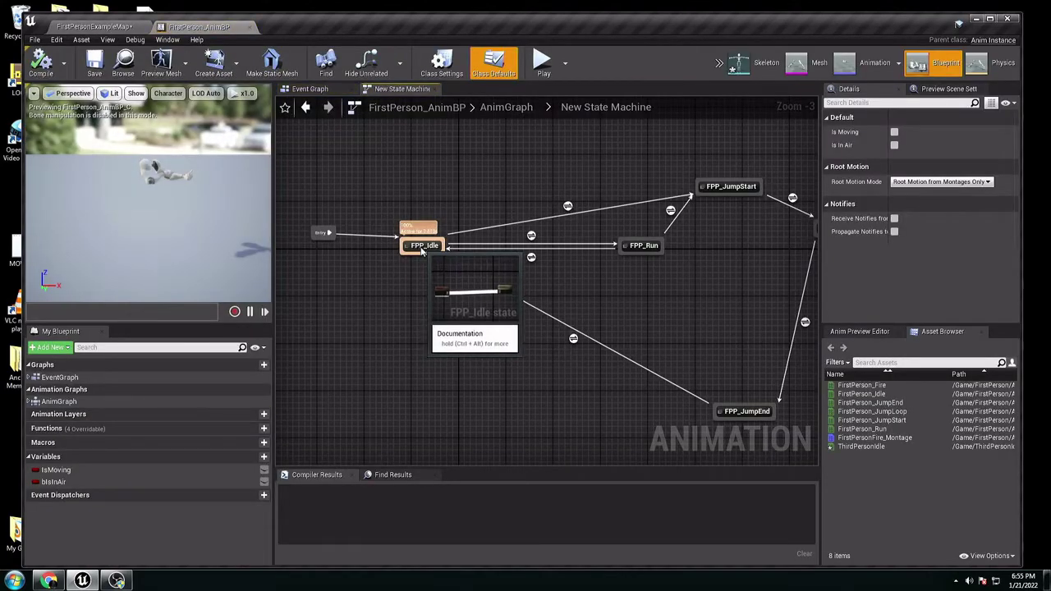
- In FPP_Idle, replace Play FirstPerson_Idle with ThirdPersonIdle, wire it to the output pose, and compile
double_click(422, 248)
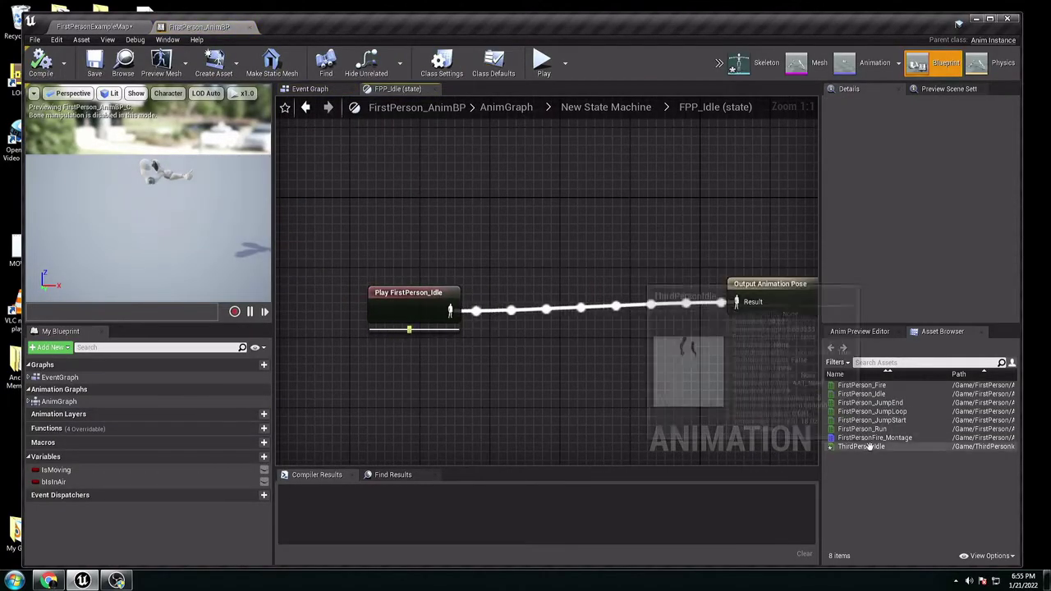
left_click_drag(869, 447, 463, 353)
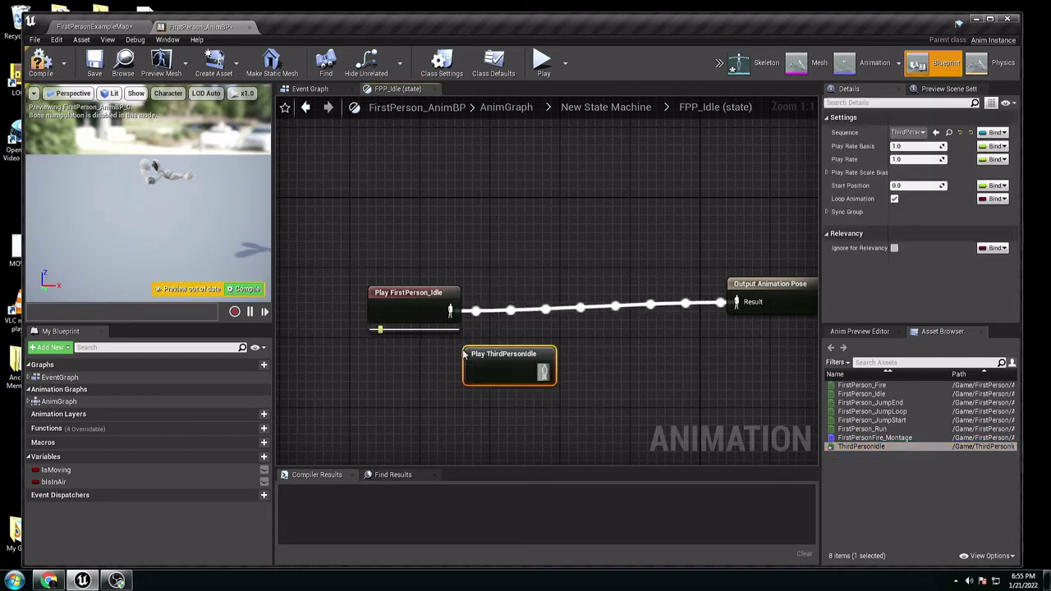
left_click(441, 303)
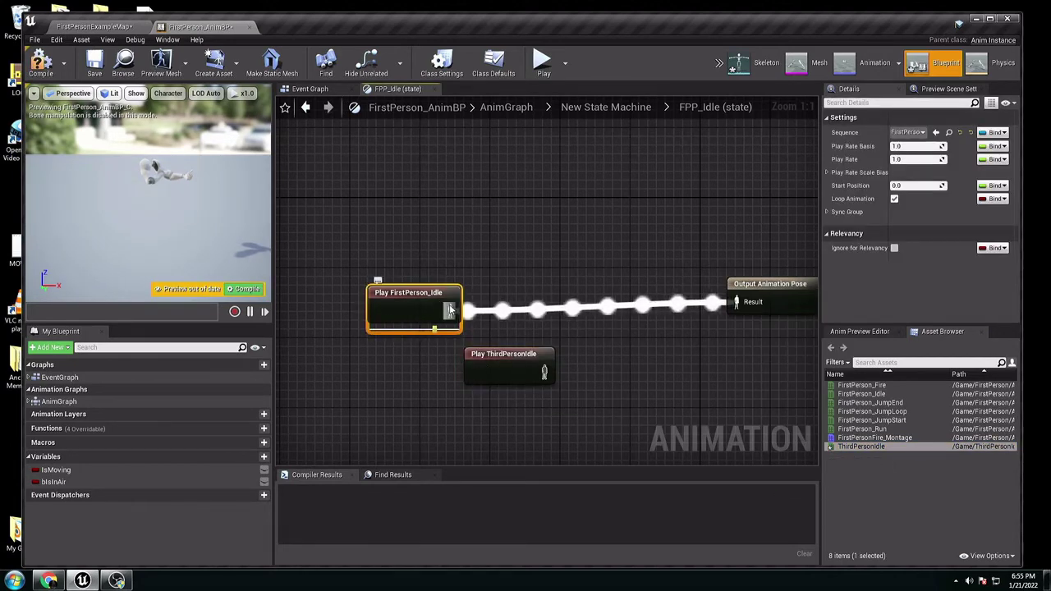
key("Delete")
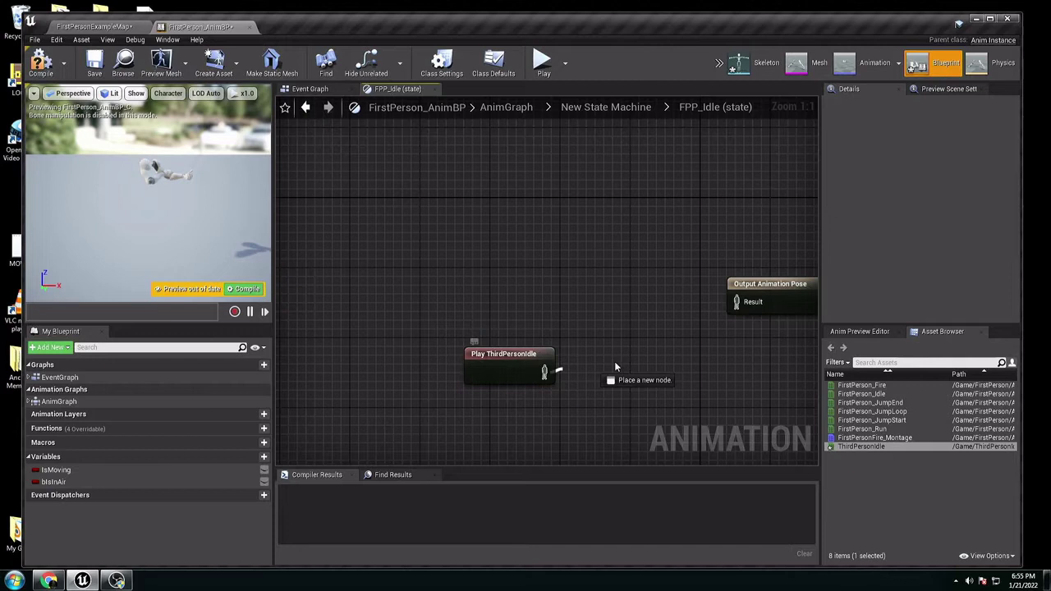
left_click_drag(615, 366, 735, 302)
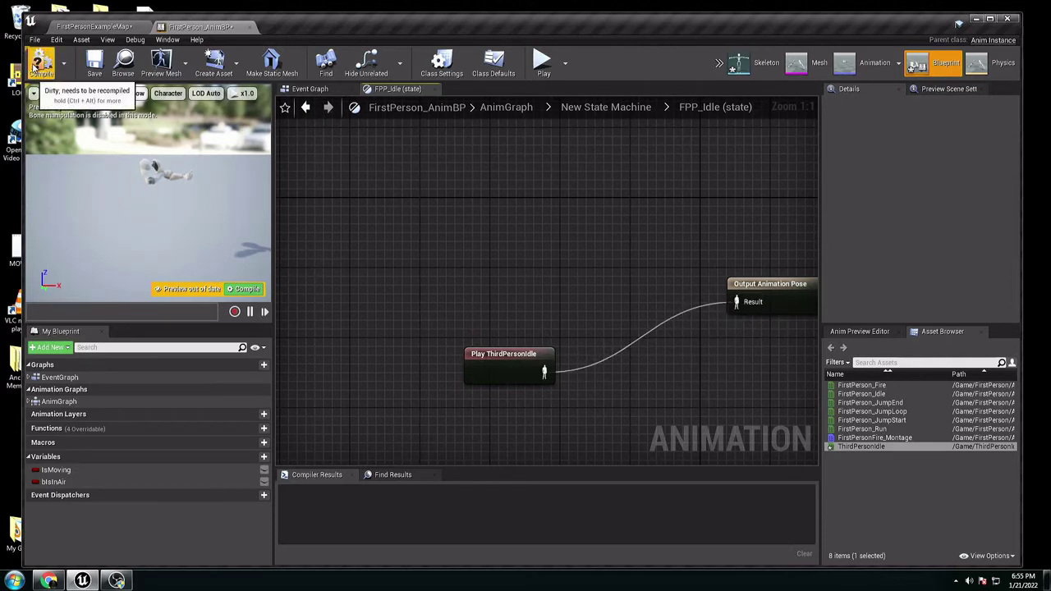
left_click(38, 62)
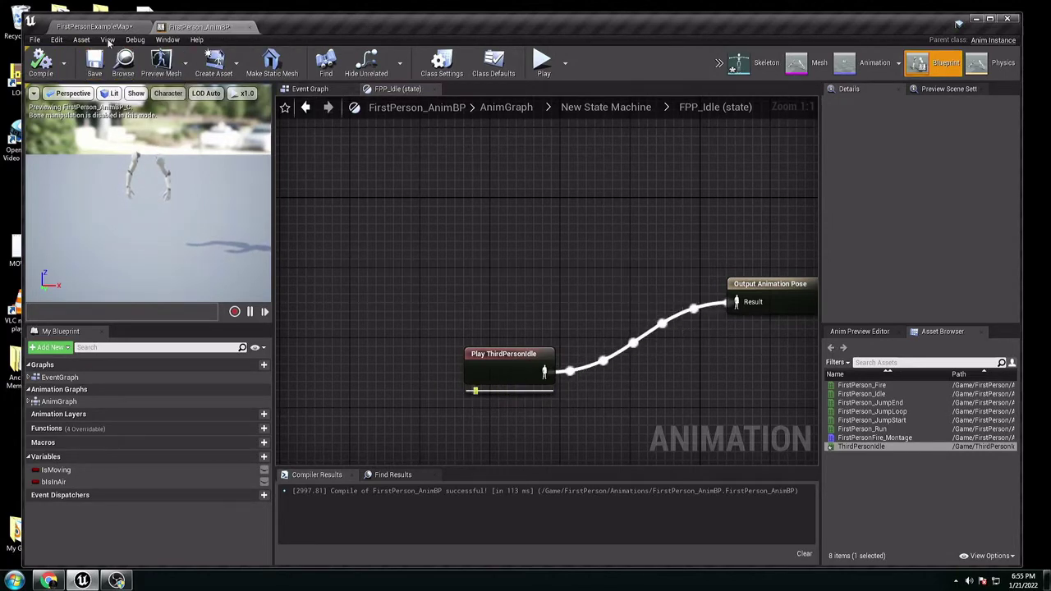
- Test-play the game to check the arms, then stop the session
left_click(542, 61)
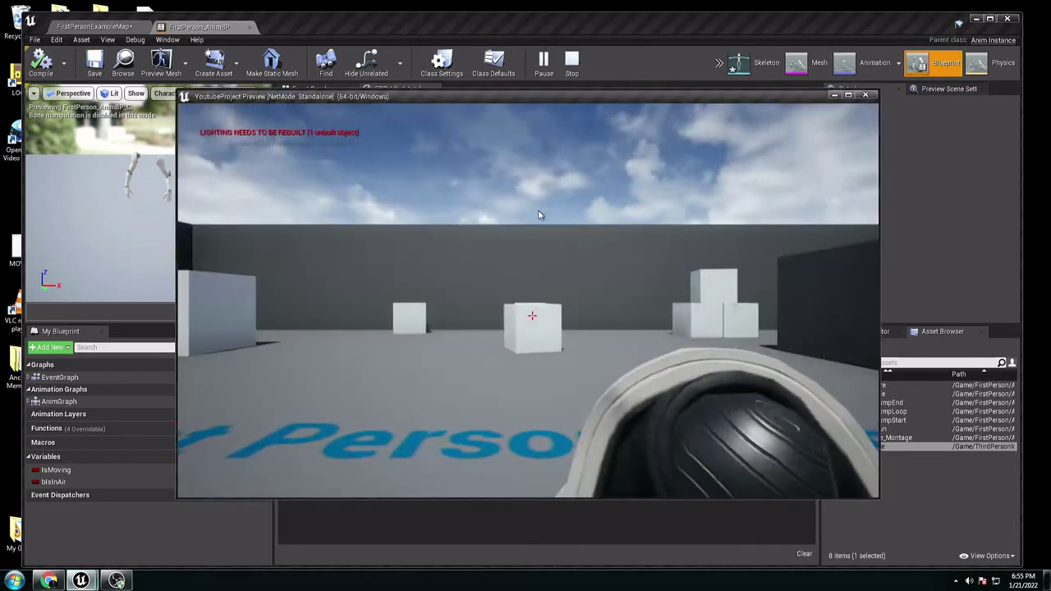
left_click(538, 215)
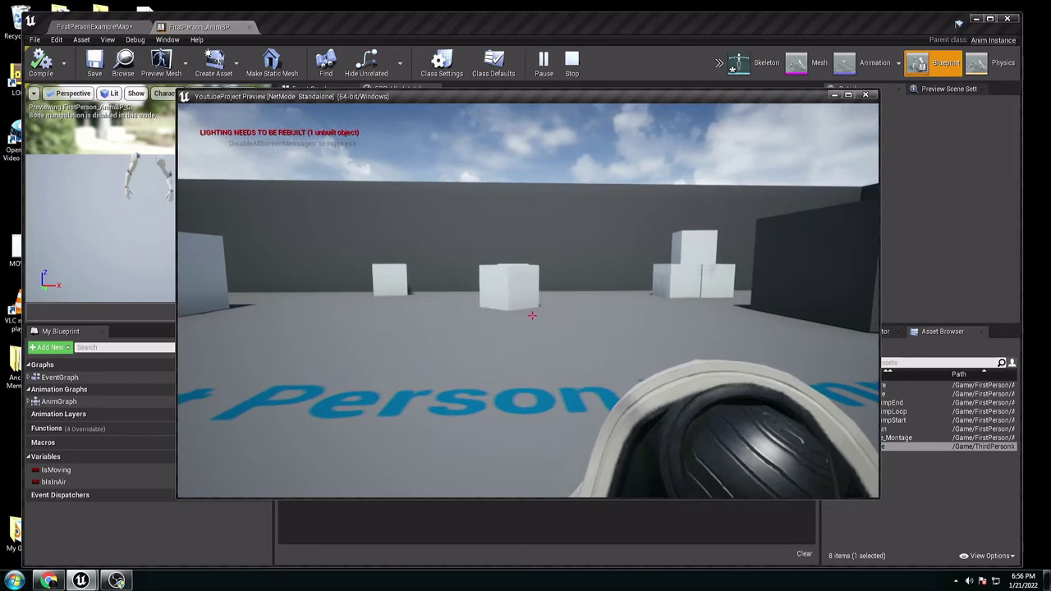
key("Escape")
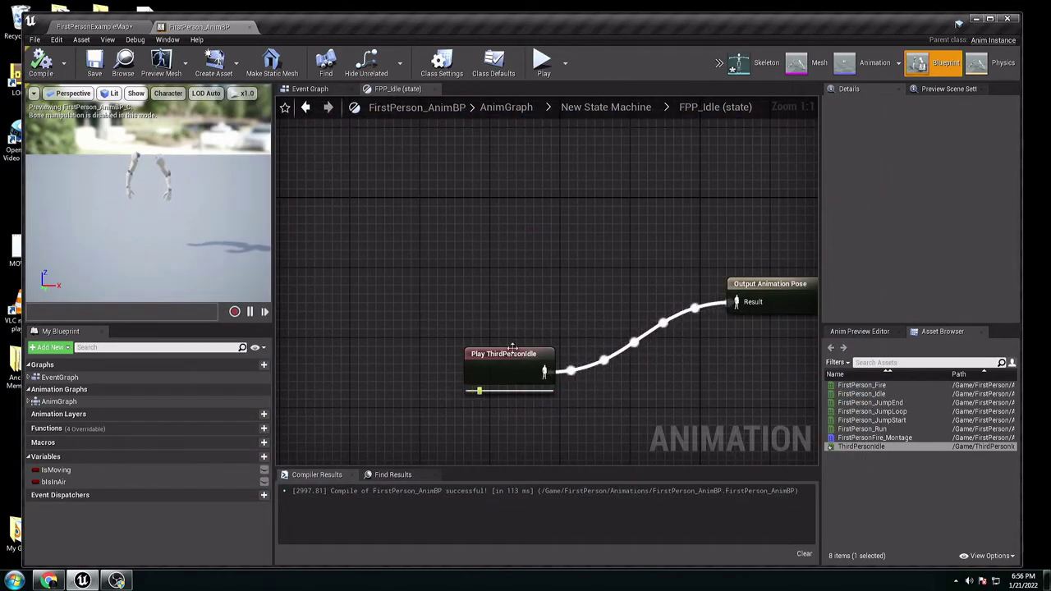
- Disconnect ThirdPersonIdle from the output pose and add a Local To Component node after it
left_click_drag(512, 347, 439, 277)
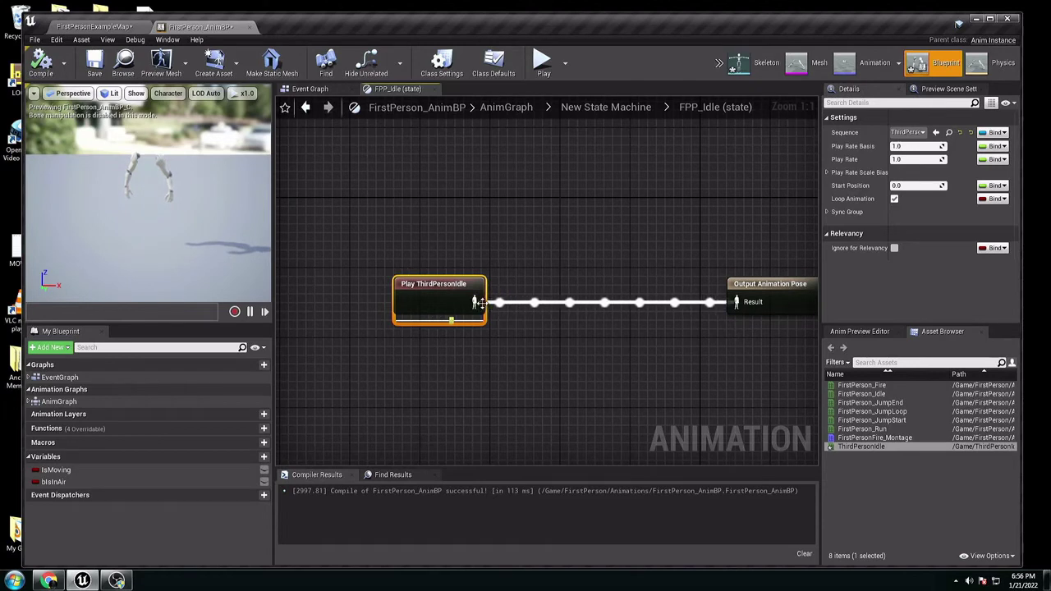
left_click(480, 303, "alt")
left_click_drag(741, 301, 408, 256)
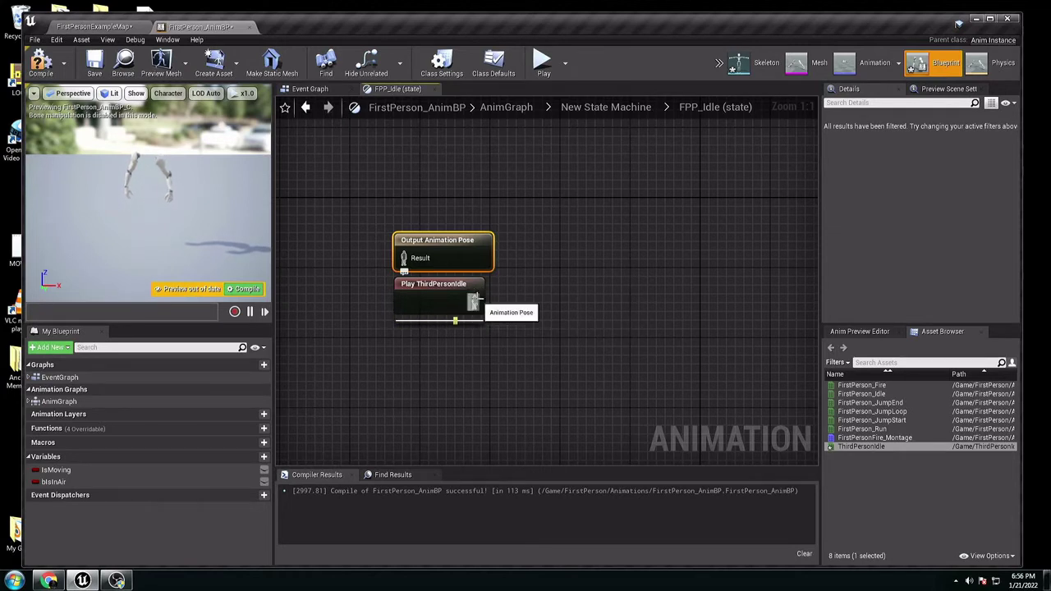
left_click_drag(473, 302, 517, 310)
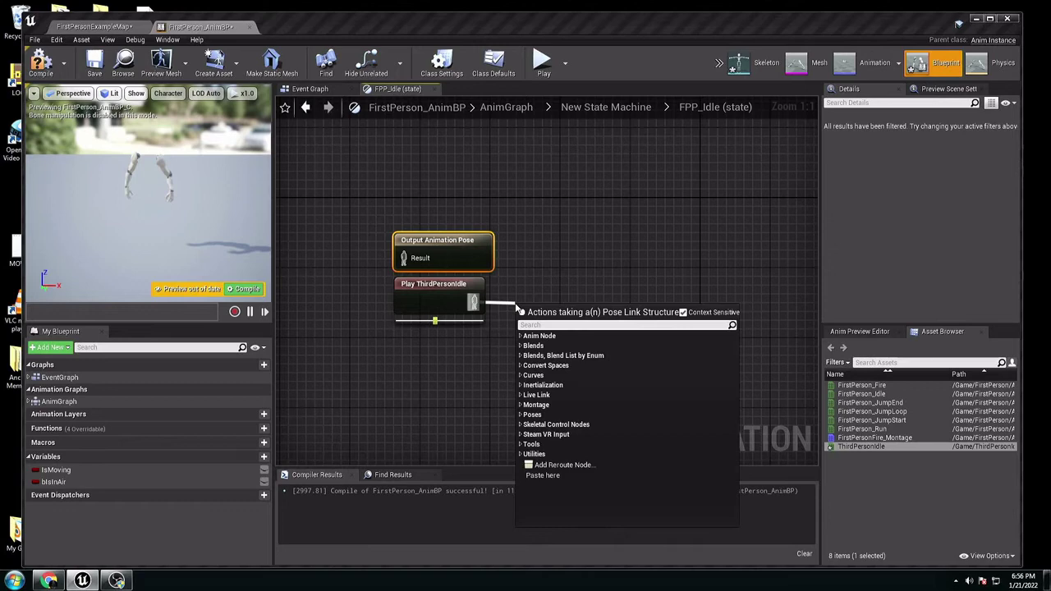
type("local")
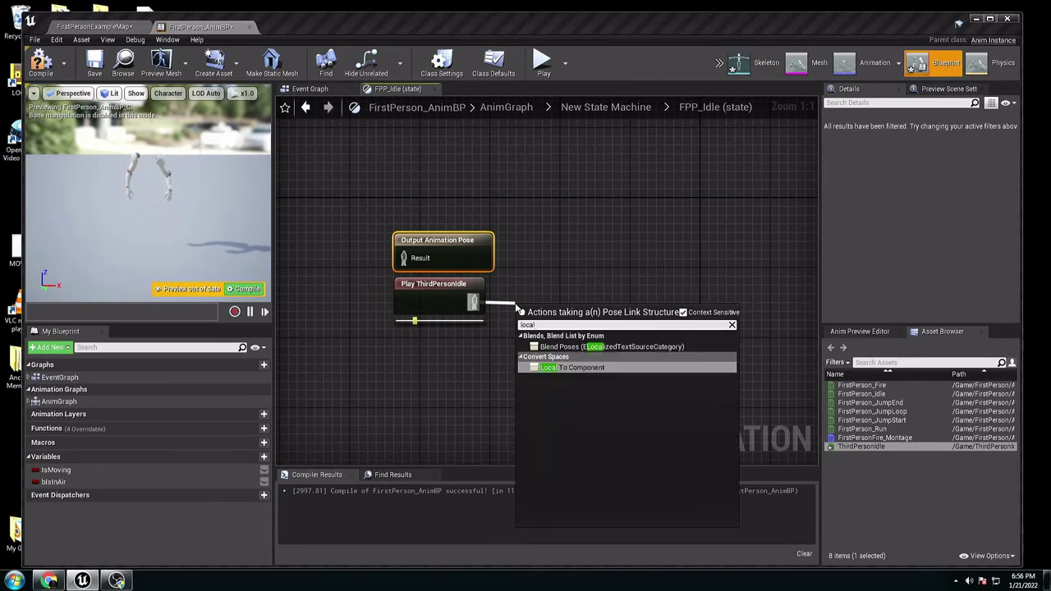
left_click(572, 366)
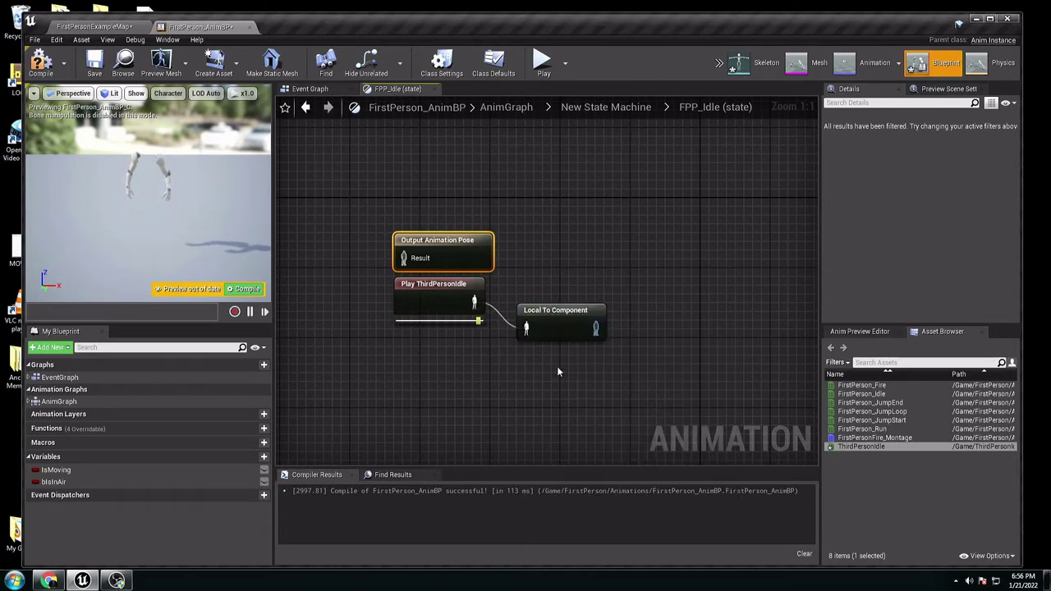
right_click_drag(574, 330, 456, 355)
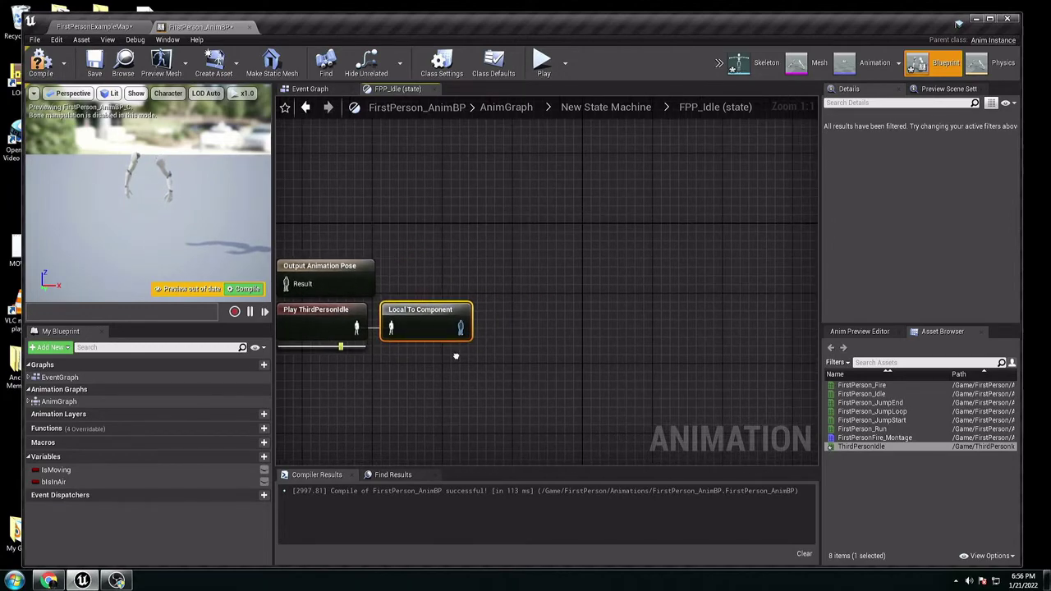
- Add a Transform (Modify) Bone node after Local To Component
left_click_drag(460, 328, 520, 326)
type("transform")
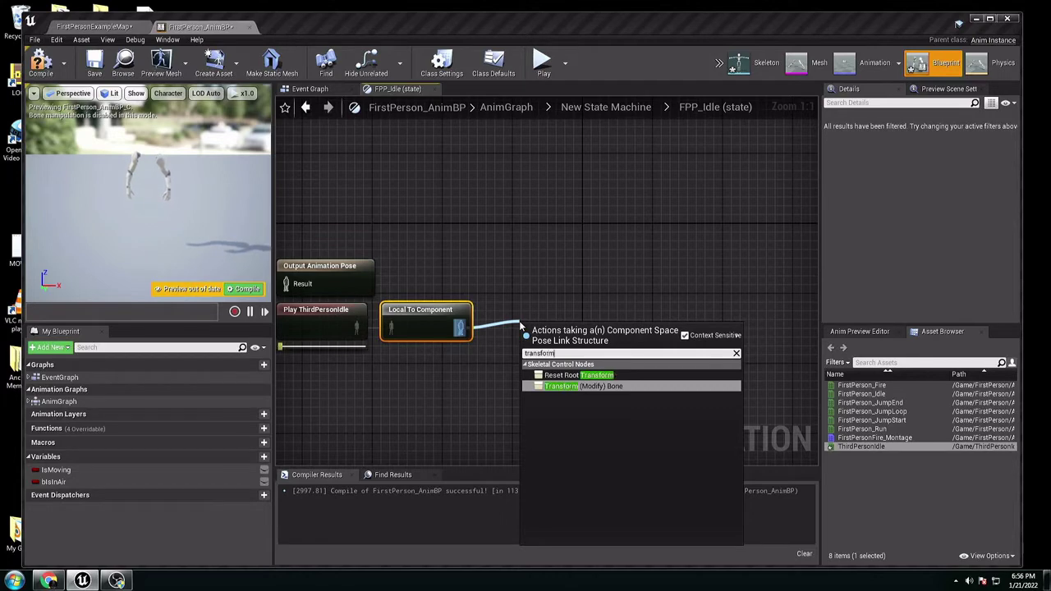
left_click(608, 386)
left_click_drag(588, 328, 550, 259)
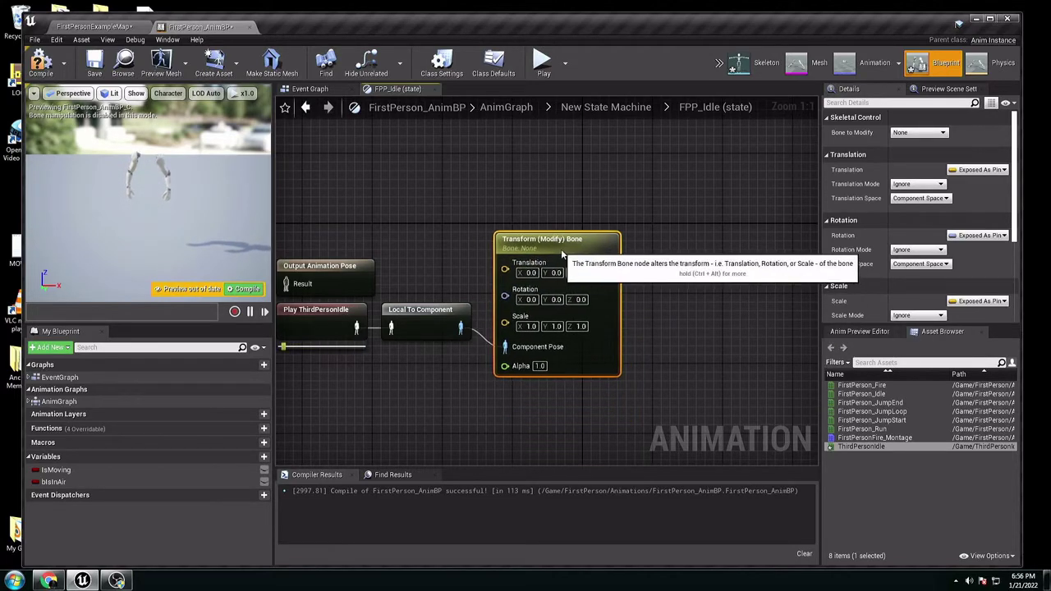
right_click_drag(637, 327, 535, 356)
right_click_drag(296, 333, 355, 293)
- Add Component To Local, wire it to the Output Animation Pose, and compile
left_click_drag(568, 263, 612, 266)
type("com")
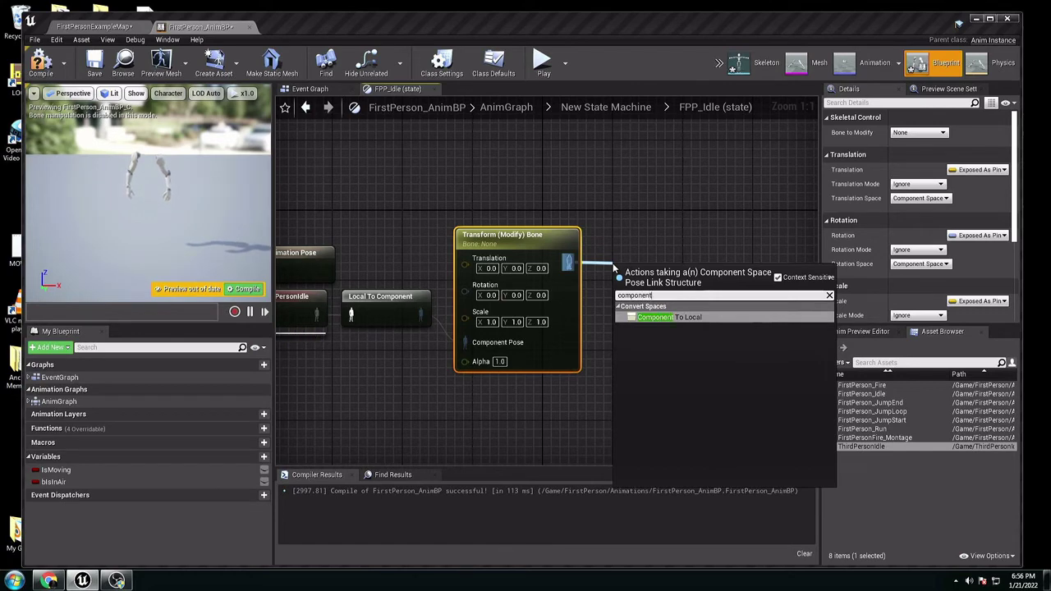
type("ponent")
key("Return")
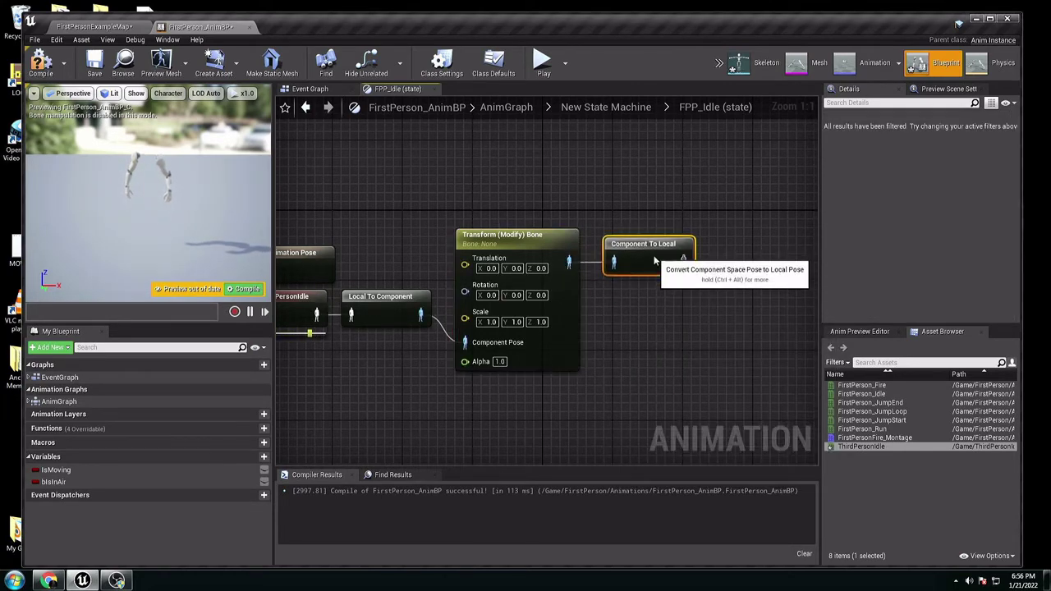
right_click_drag(628, 315, 641, 351)
left_click_drag(307, 287, 794, 280)
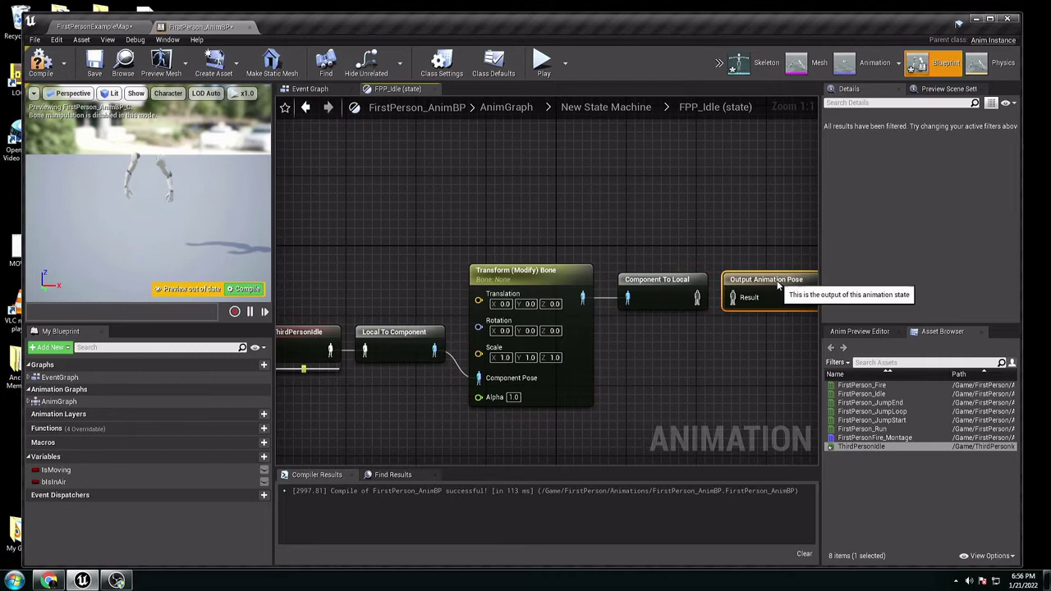
right_click_drag(696, 297, 613, 306)
left_click_drag(612, 306, 642, 320)
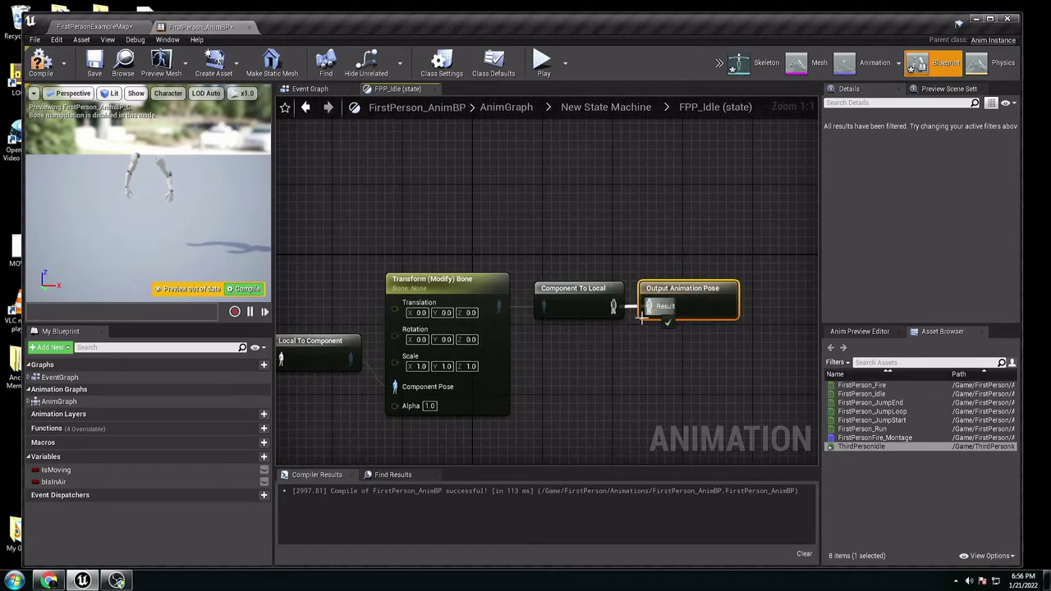
left_click(41, 63)
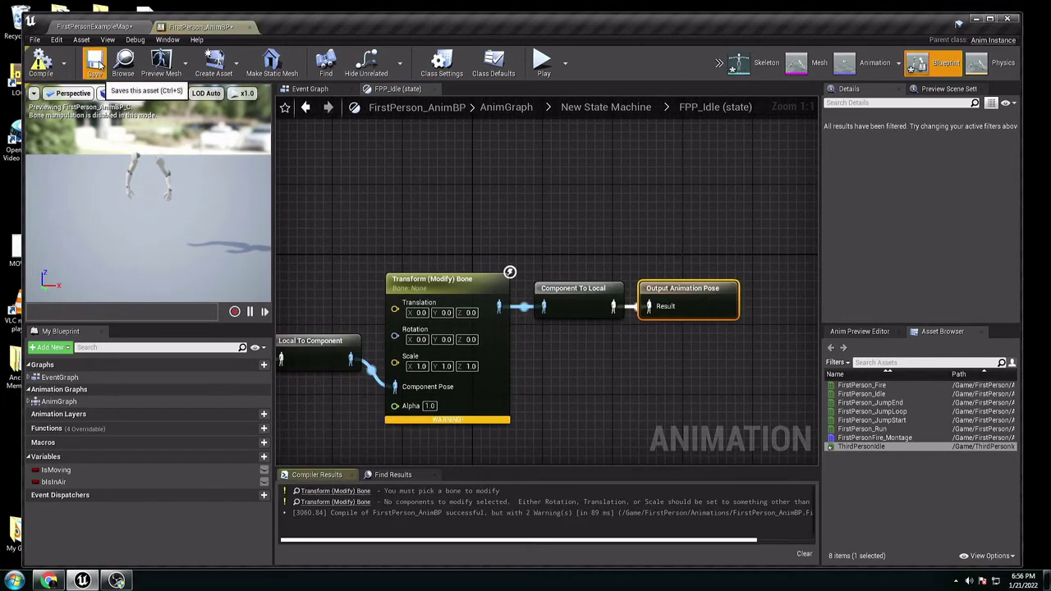
- Make the Transform (Modify) Bone modify the root bone with translation mode Add to Existing
right_click_drag(299, 310, 391, 244)
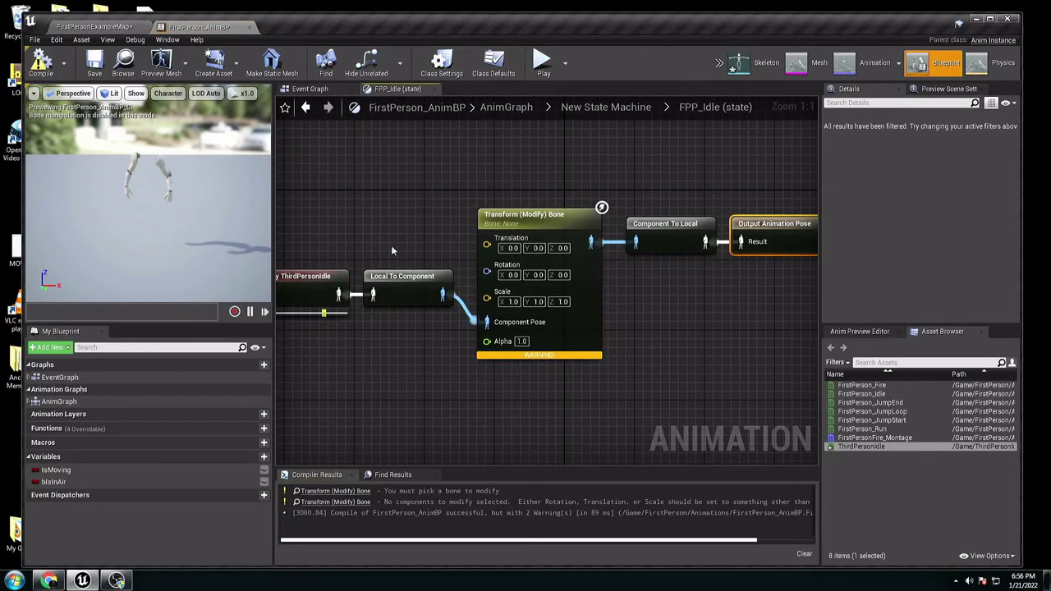
left_click(554, 219)
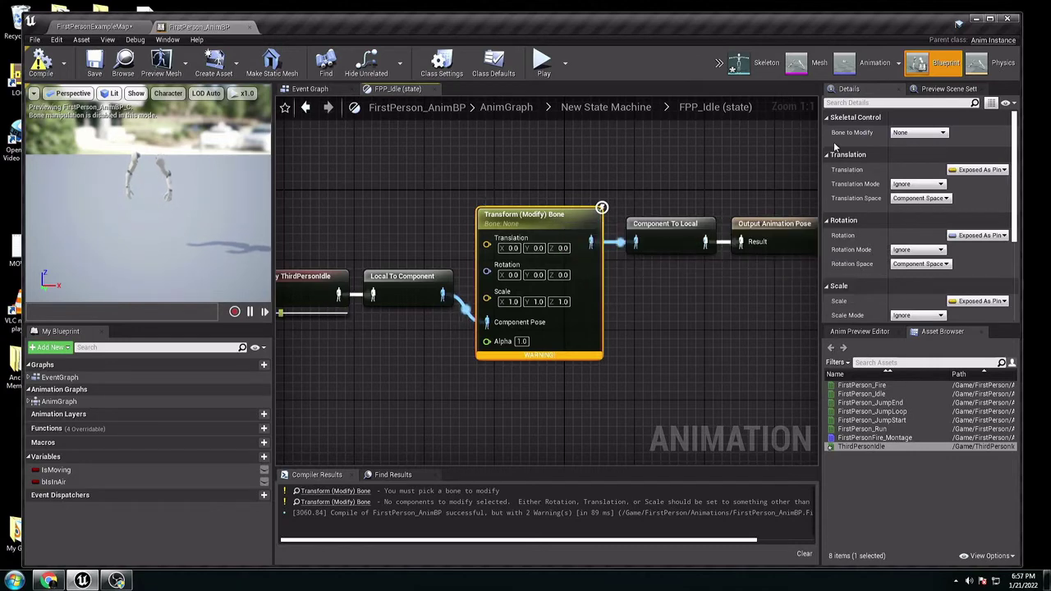
left_click(913, 132)
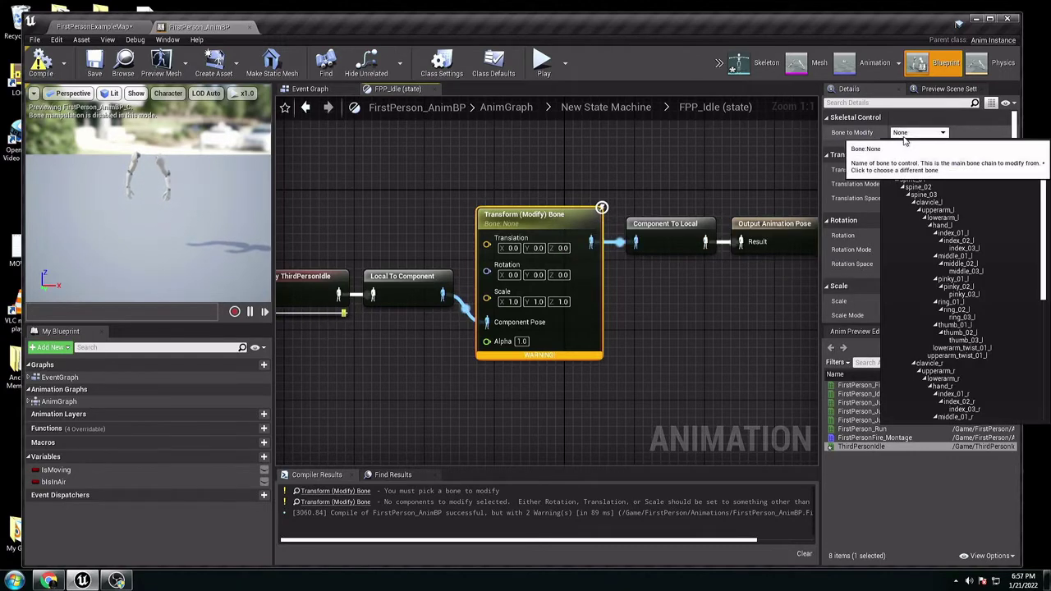
left_click(897, 164)
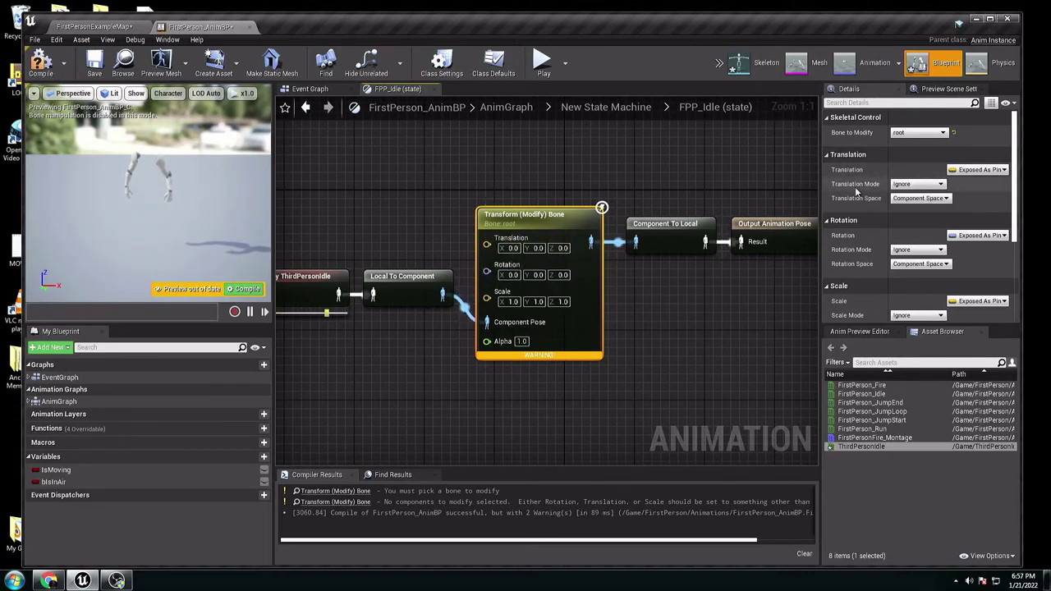
left_click(916, 185)
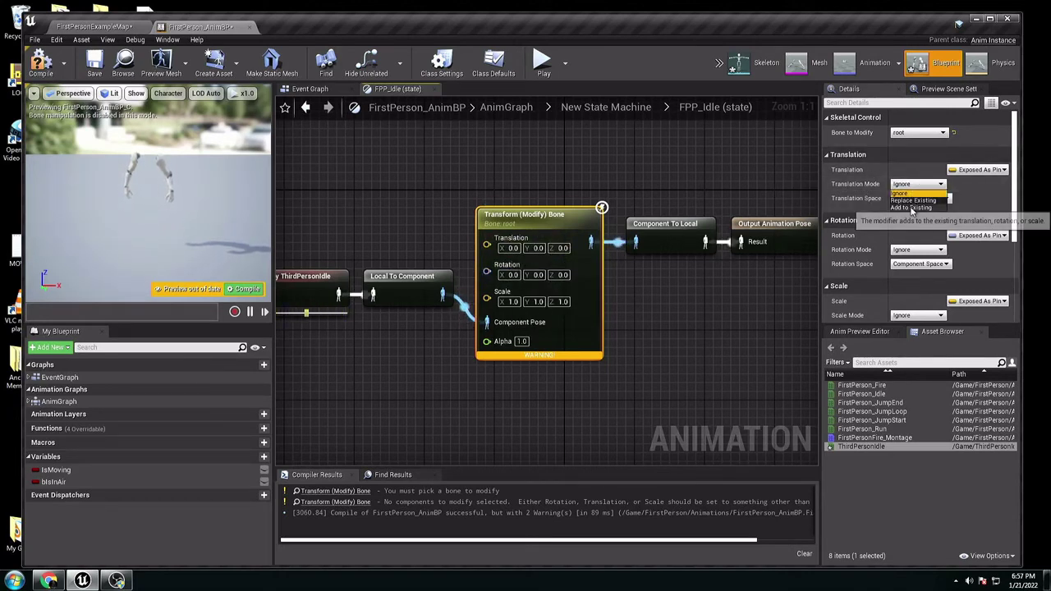
left_click(912, 207)
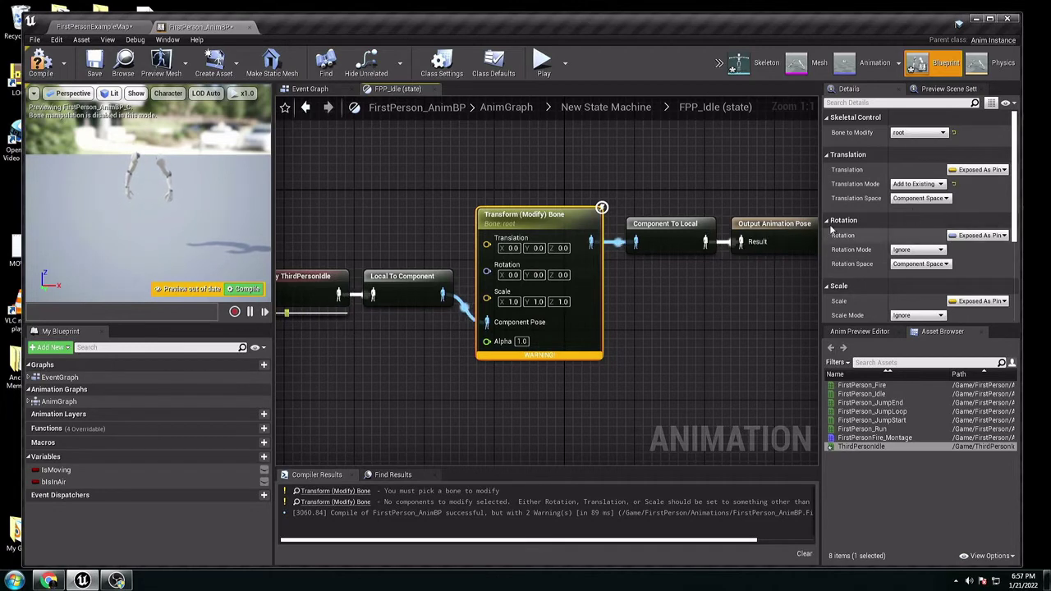
- Set rotation mode to Add to Existing with Rotation Z -90, and recompile
left_click(907, 249)
left_click(907, 250)
left_click(912, 249)
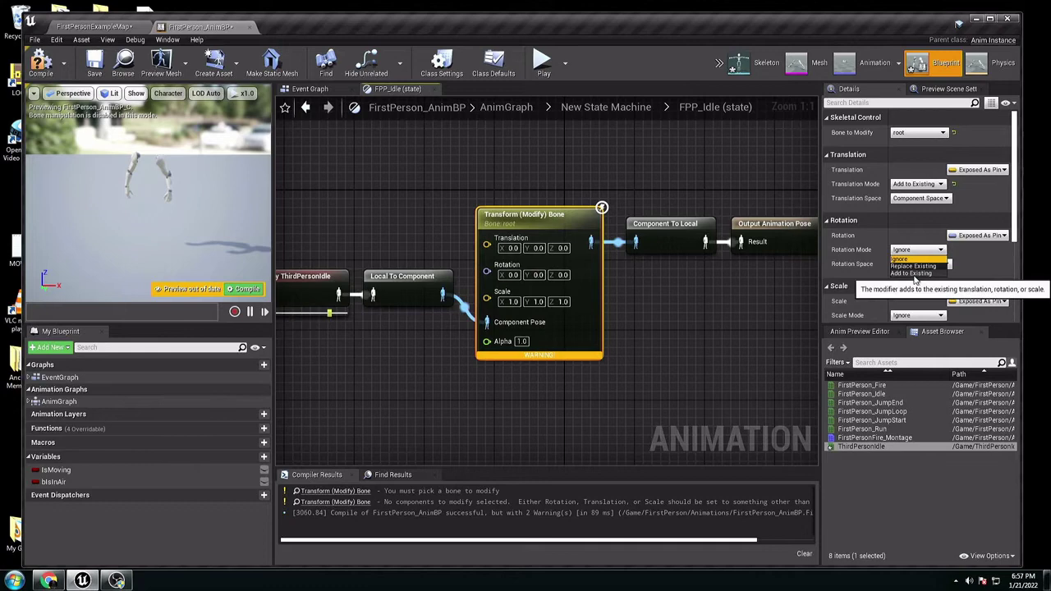
left_click(913, 273)
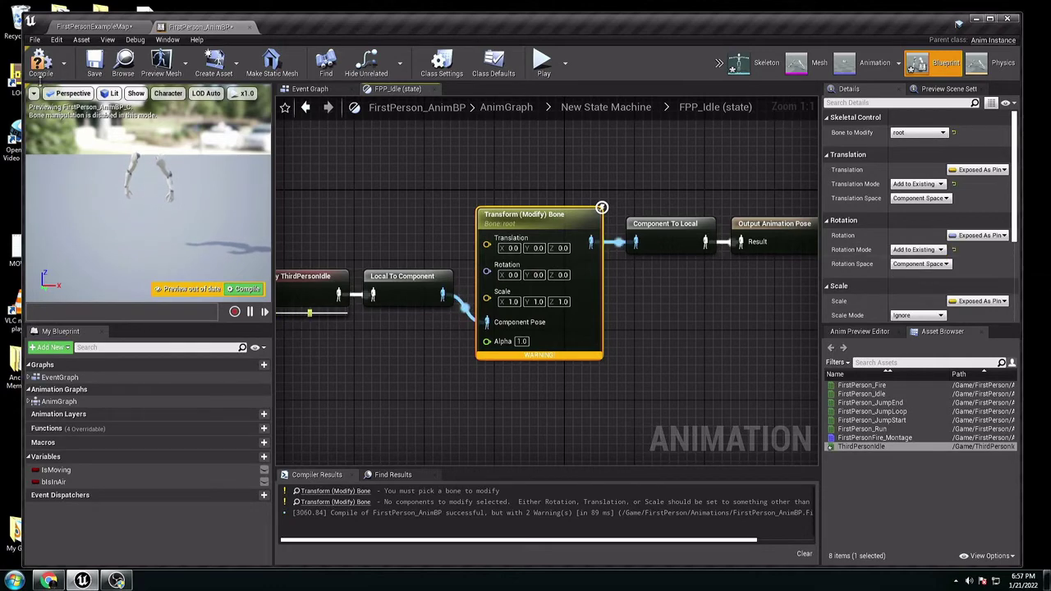
left_click(40, 62)
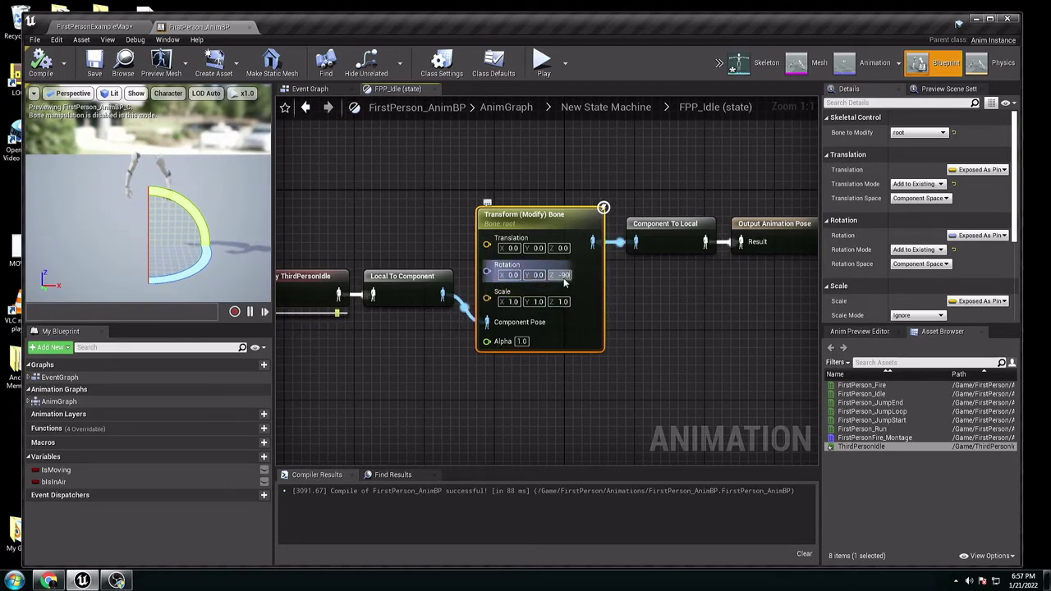
left_click(638, 336)
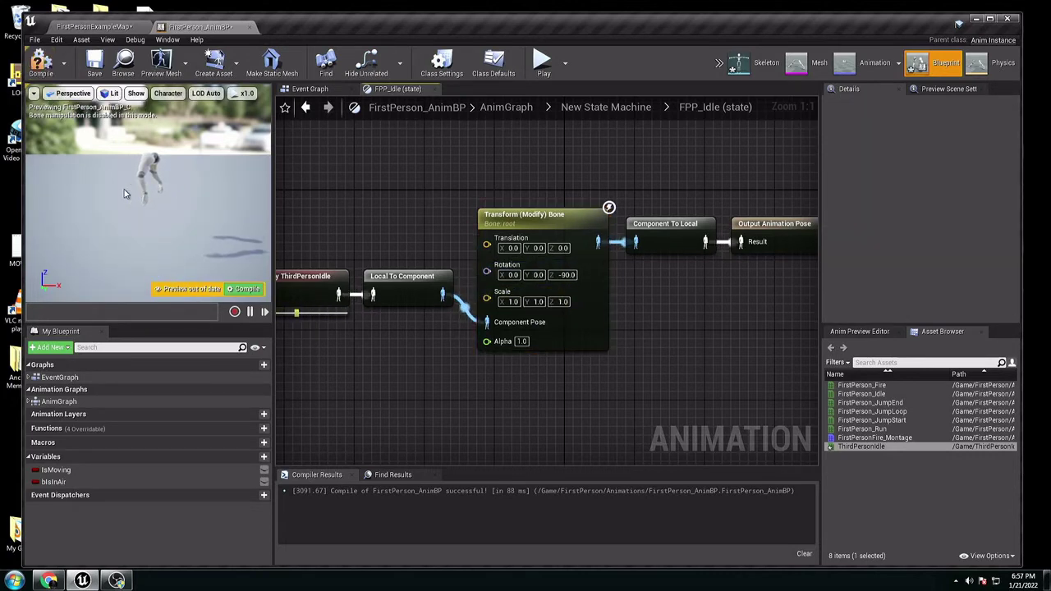
left_click(41, 64)
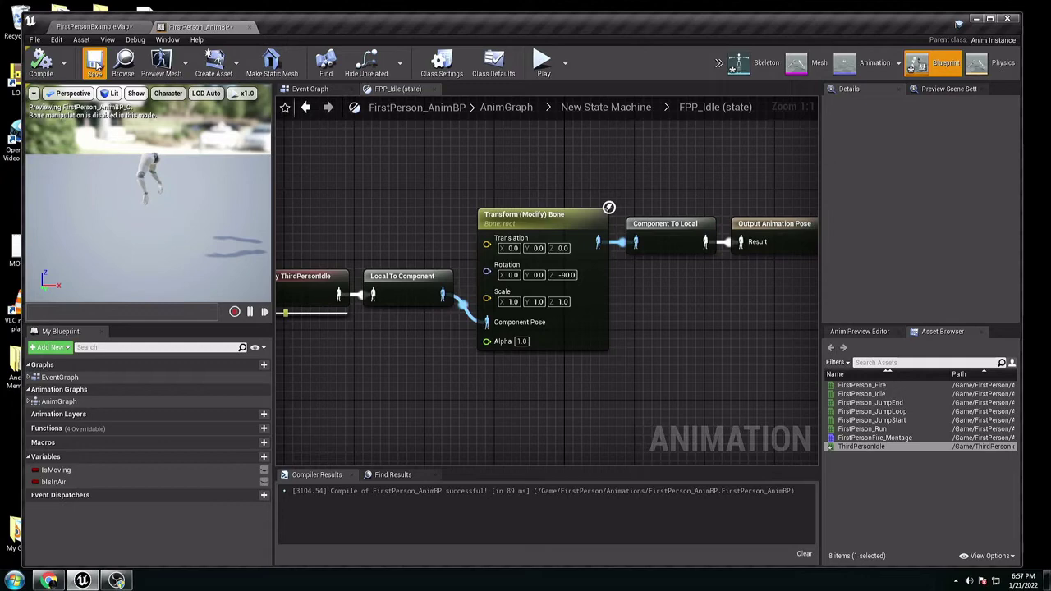
left_click(94, 26)
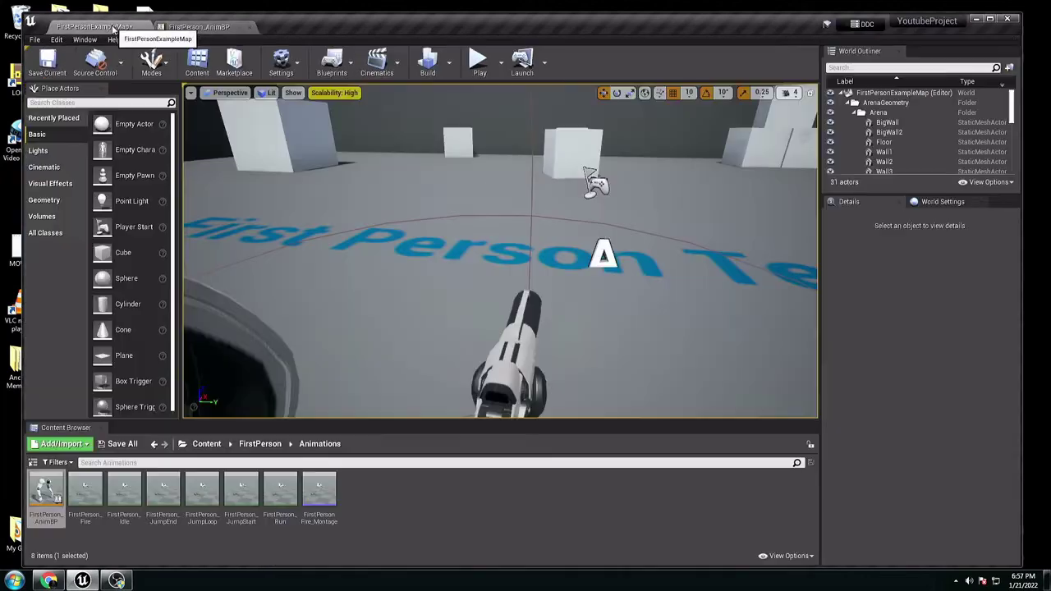
- Test-play the level looking around at the arms, then return to FirstPerson_AnimBP
left_click(474, 65)
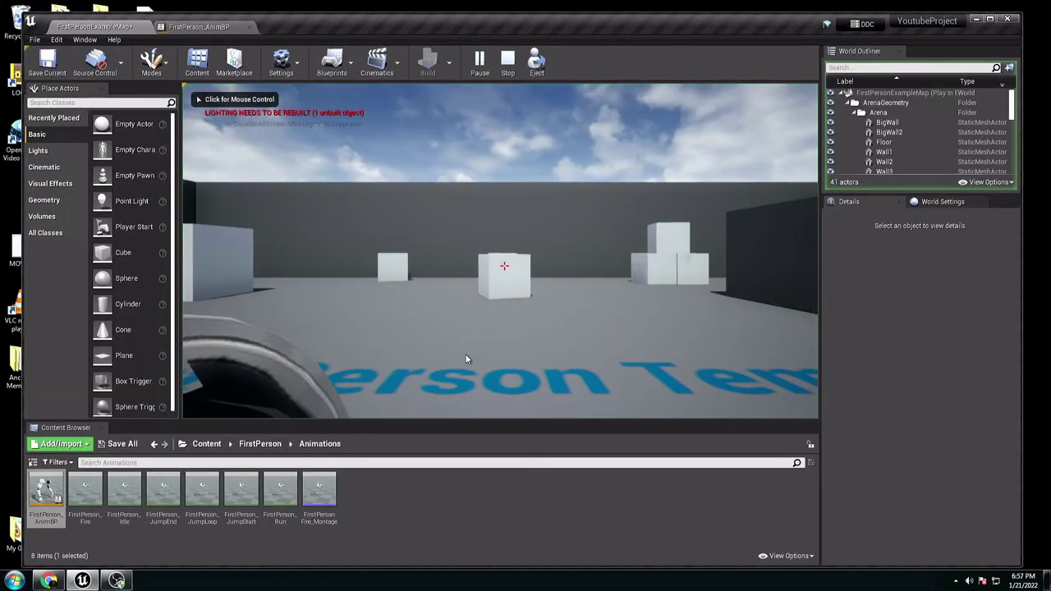
left_click(482, 320)
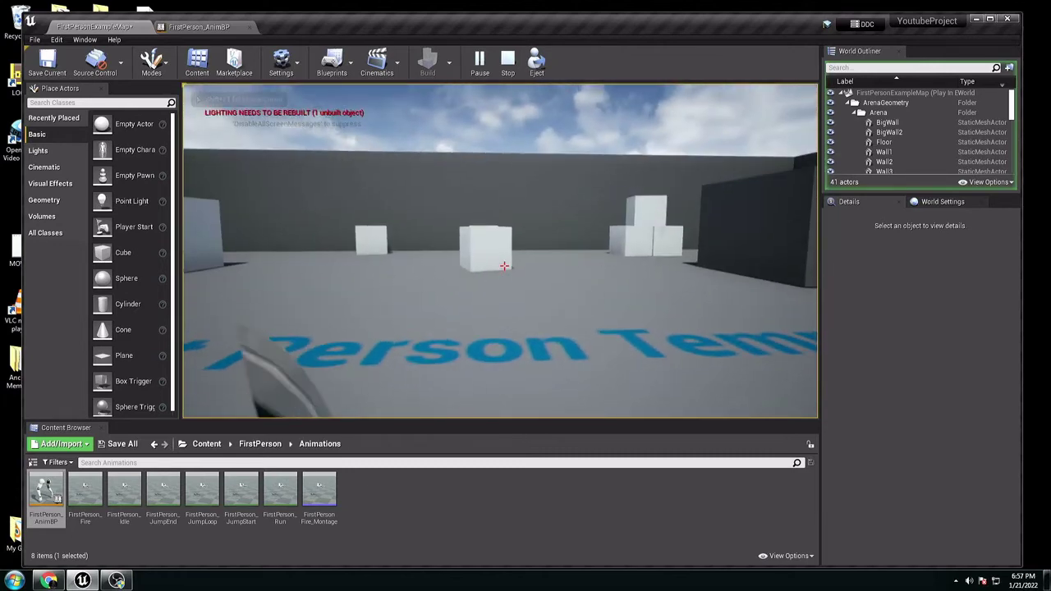
left_click(199, 26)
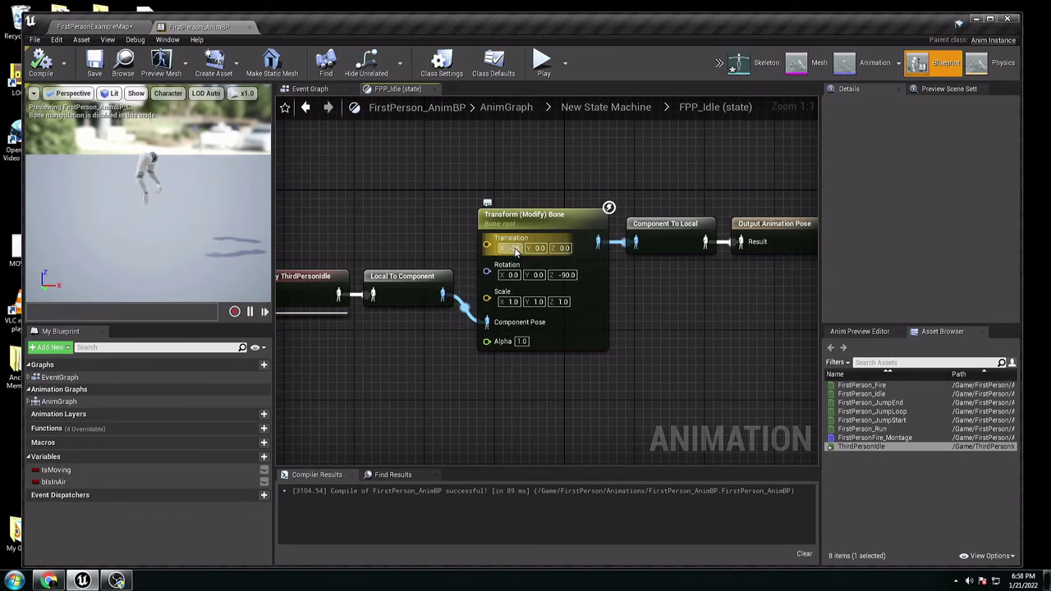
- Set the root bone translation to X -25 and Y -10, then compile
key("Tab")
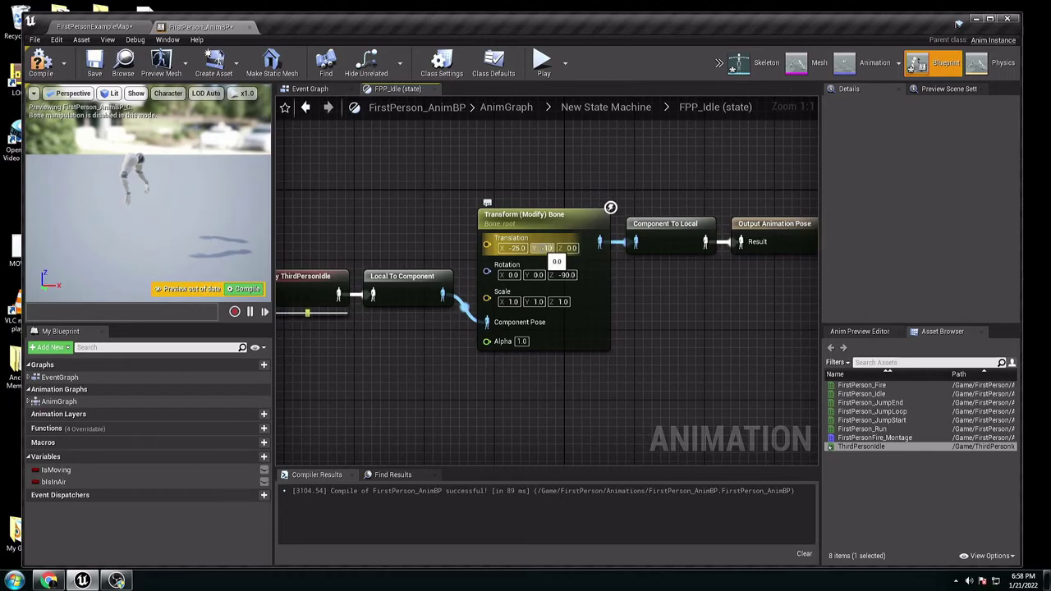
key("Return")
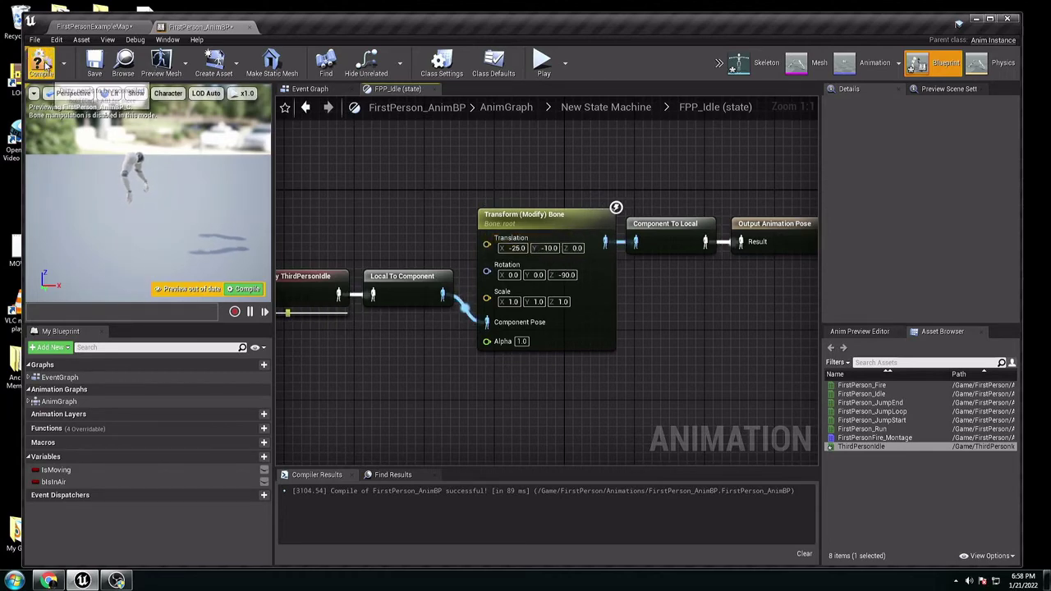
left_click(43, 64)
- Play-test the level from the level editor with Alt+P and stop
left_click(94, 26)
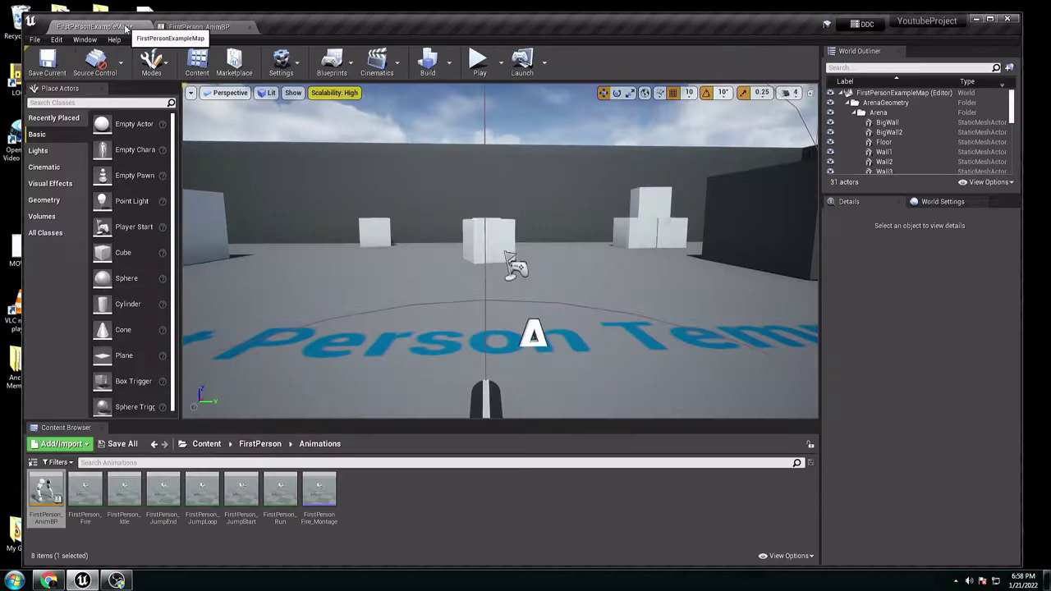
key("alt+p")
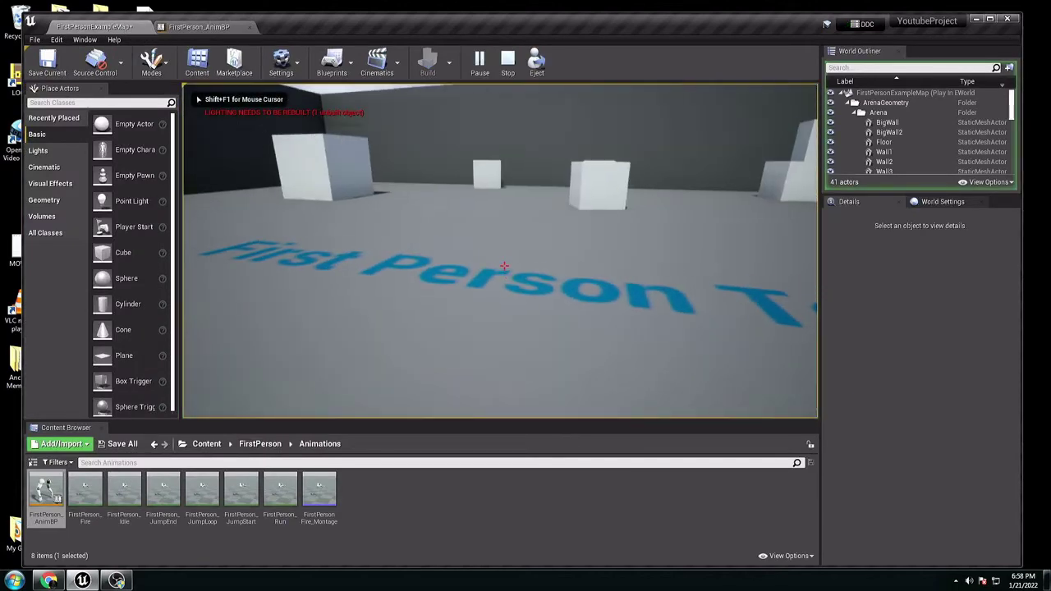
key("Escape")
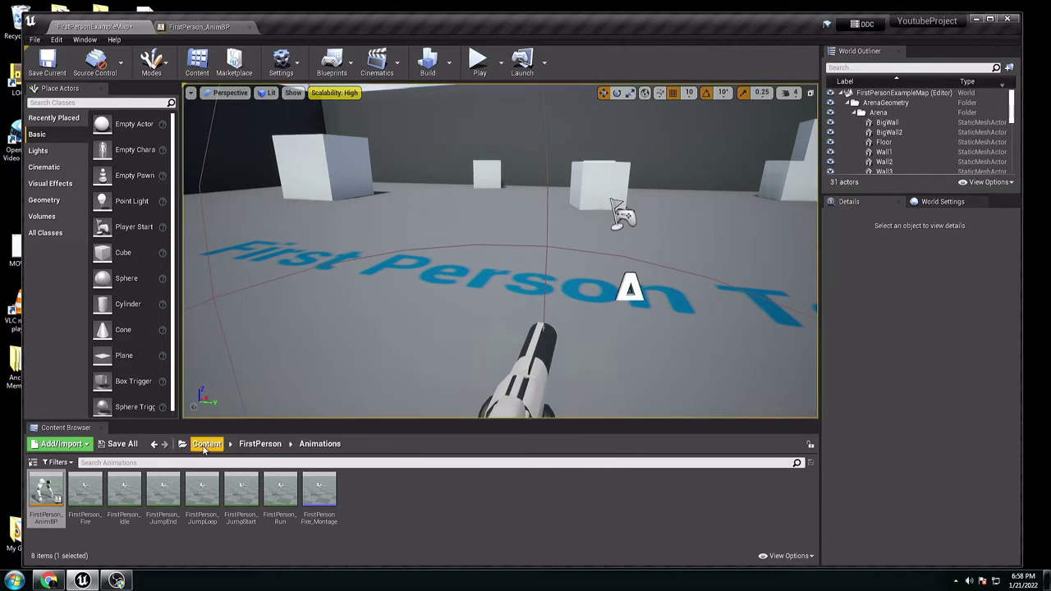
- Open FirstPersonCharacter from Content/FirstPersonBP/Blueprints and run a walk-forward play preview
left_click(204, 446)
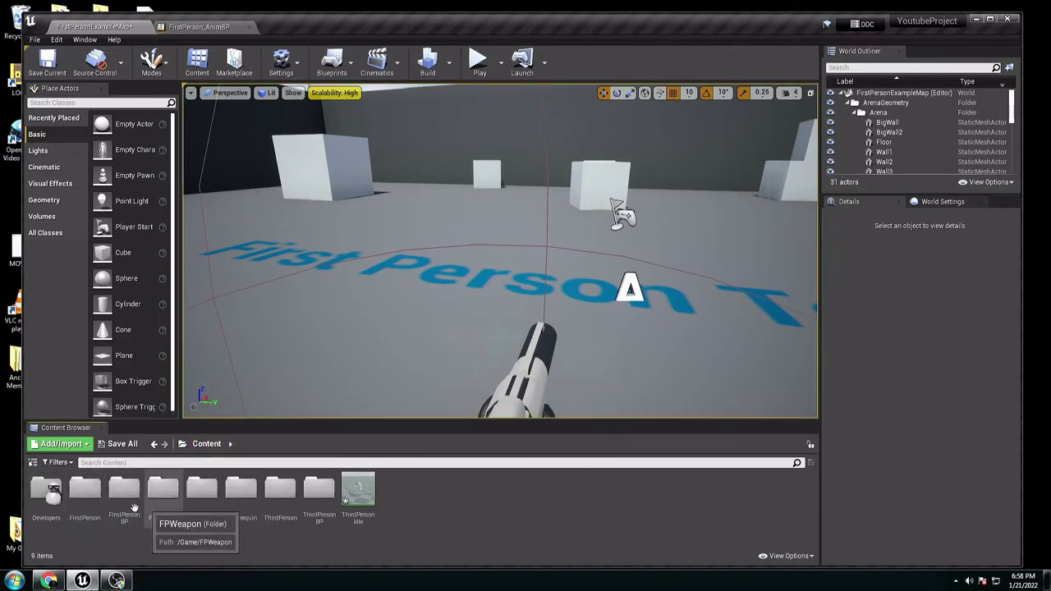
double_click(124, 491)
double_click(43, 491)
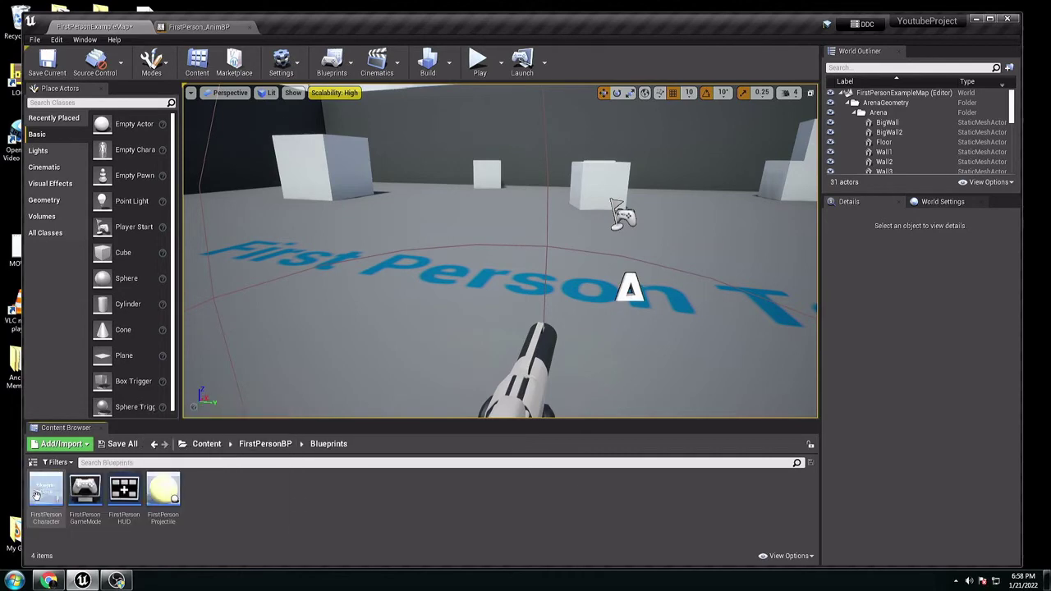
double_click(37, 492)
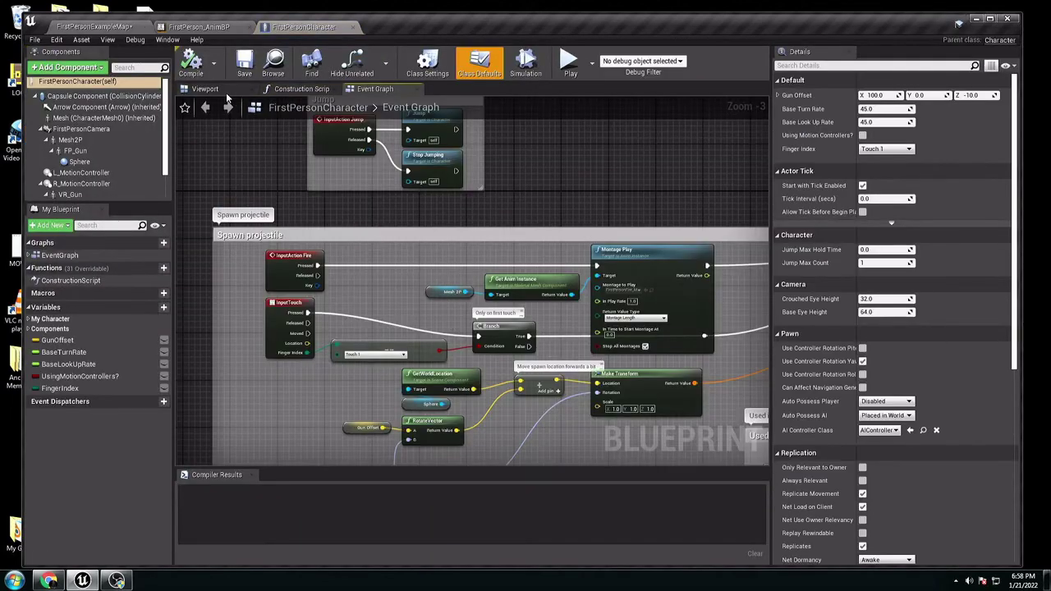
left_click(221, 88)
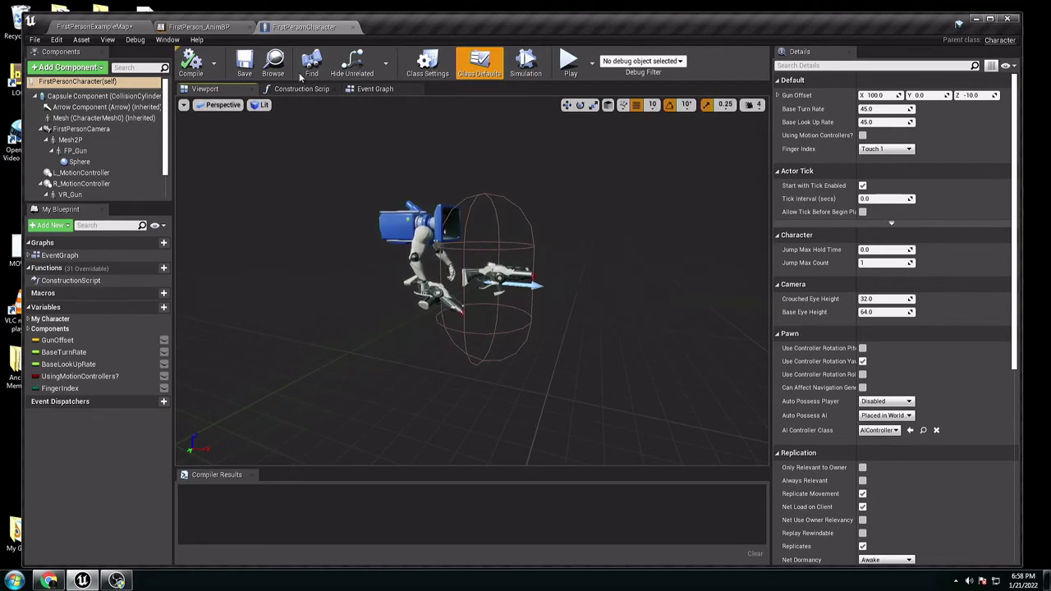
left_click(570, 61)
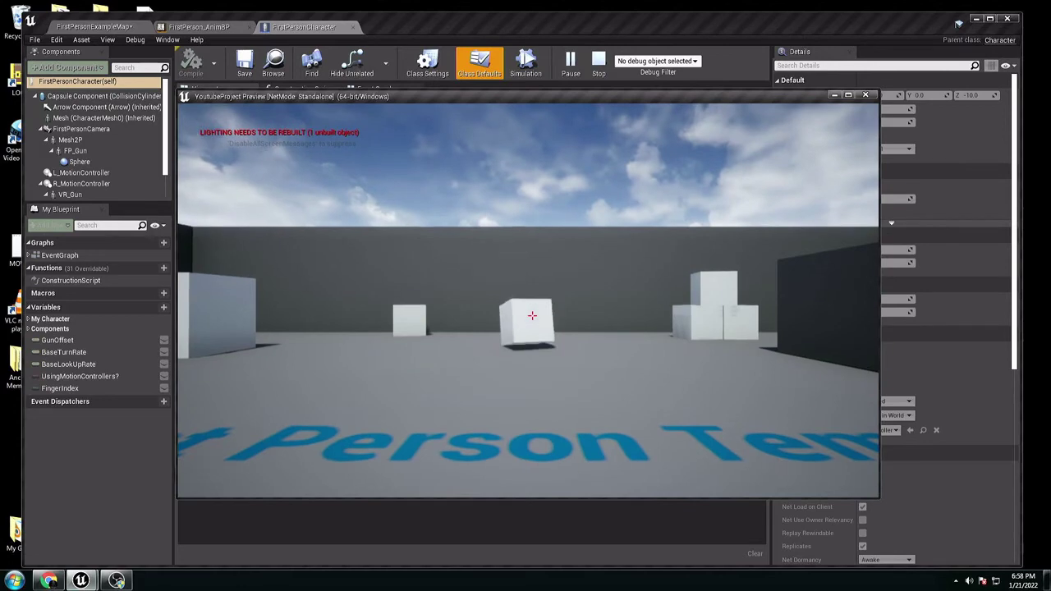
key("w")
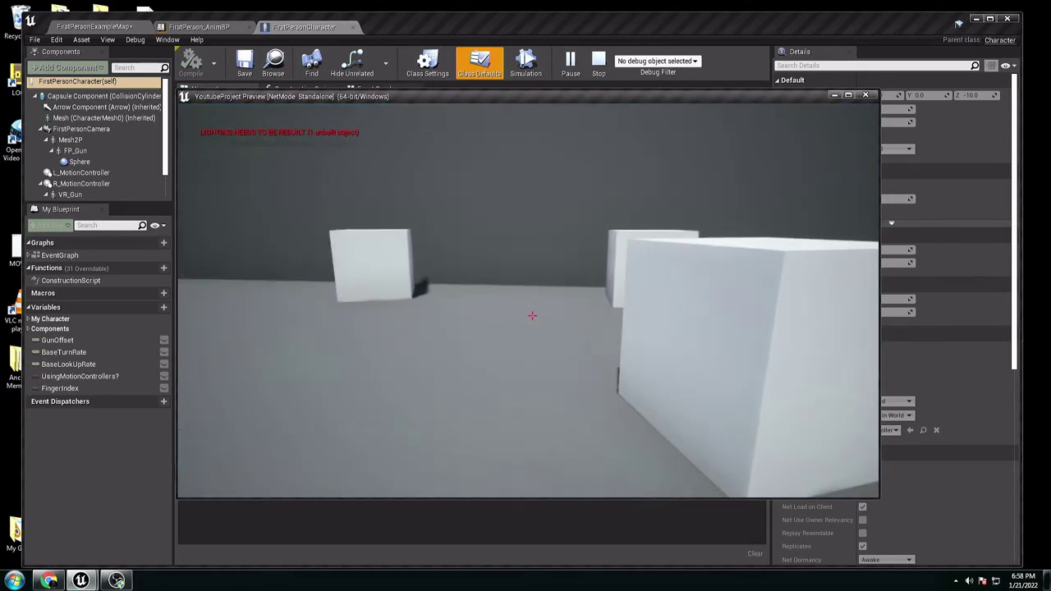
key("Escape")
- Duplicate ThirdPersonRun from Mannequin/Animations and retarget it to SK_Mannequin_Arms_Skeleton
left_click(124, 28)
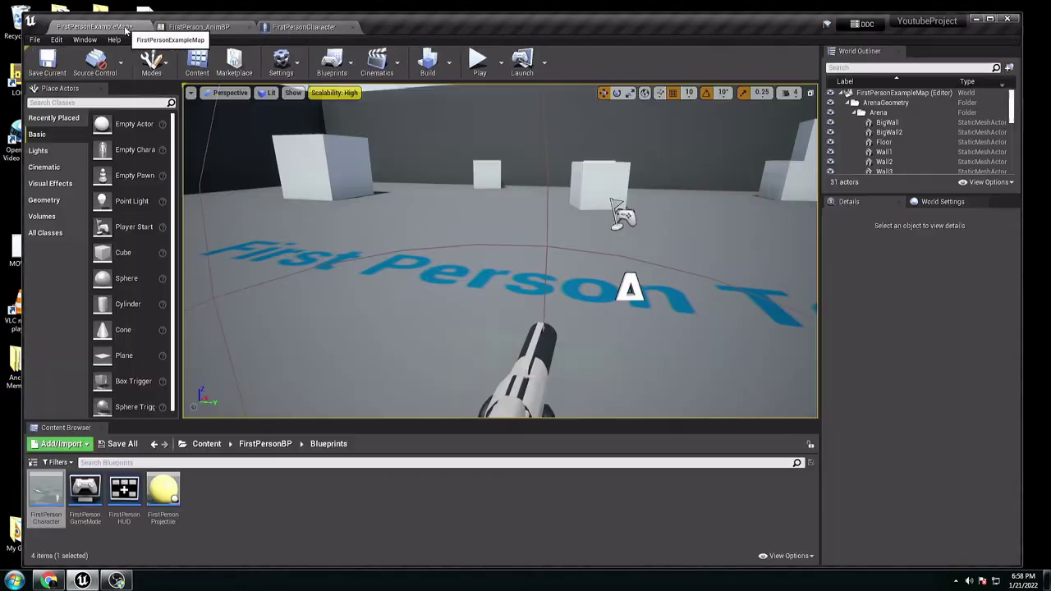
left_click(206, 443)
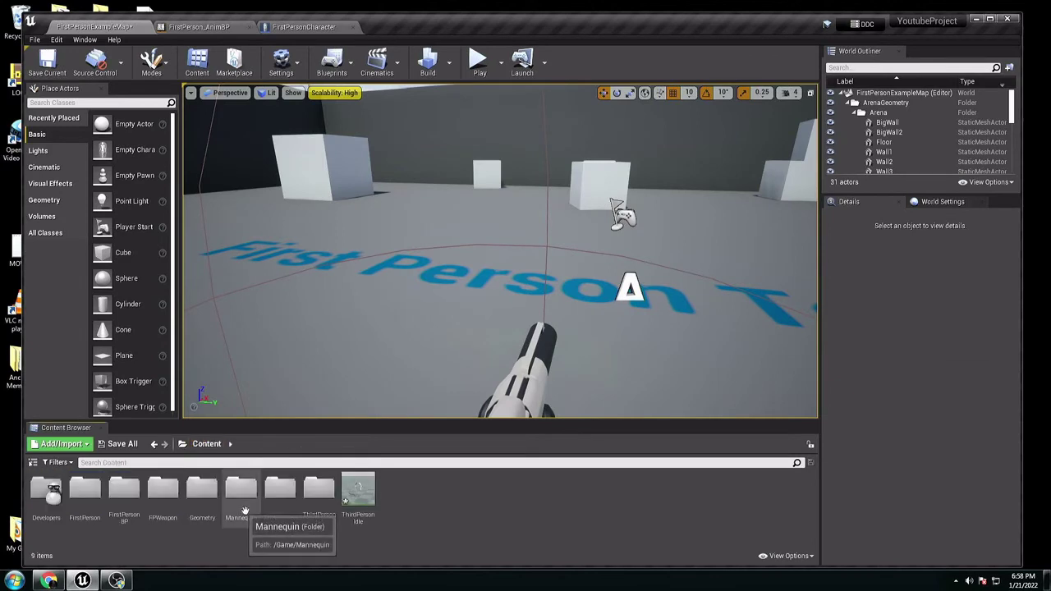
double_click(242, 492)
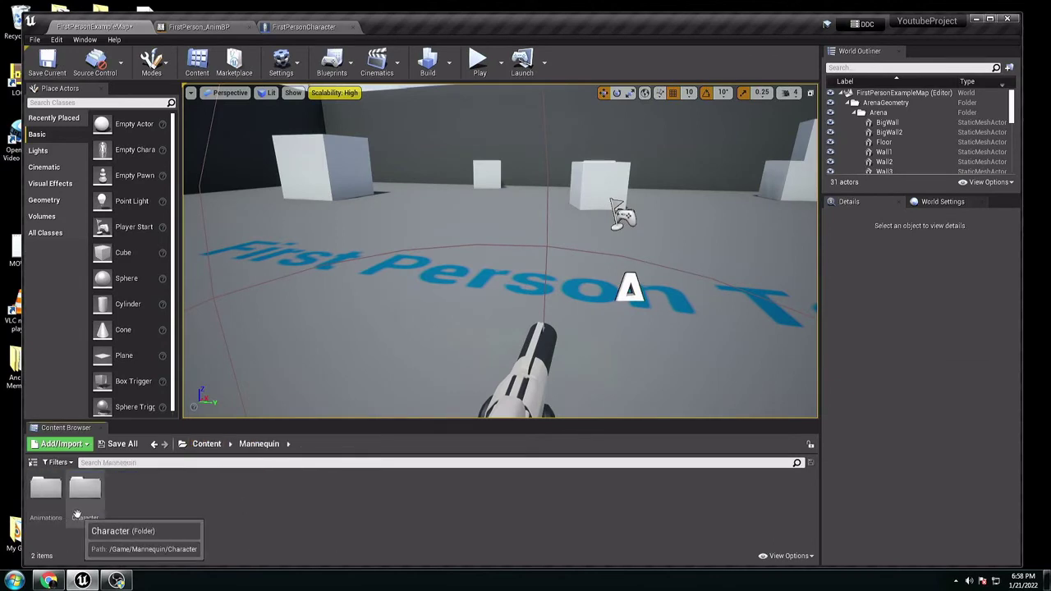
double_click(46, 490)
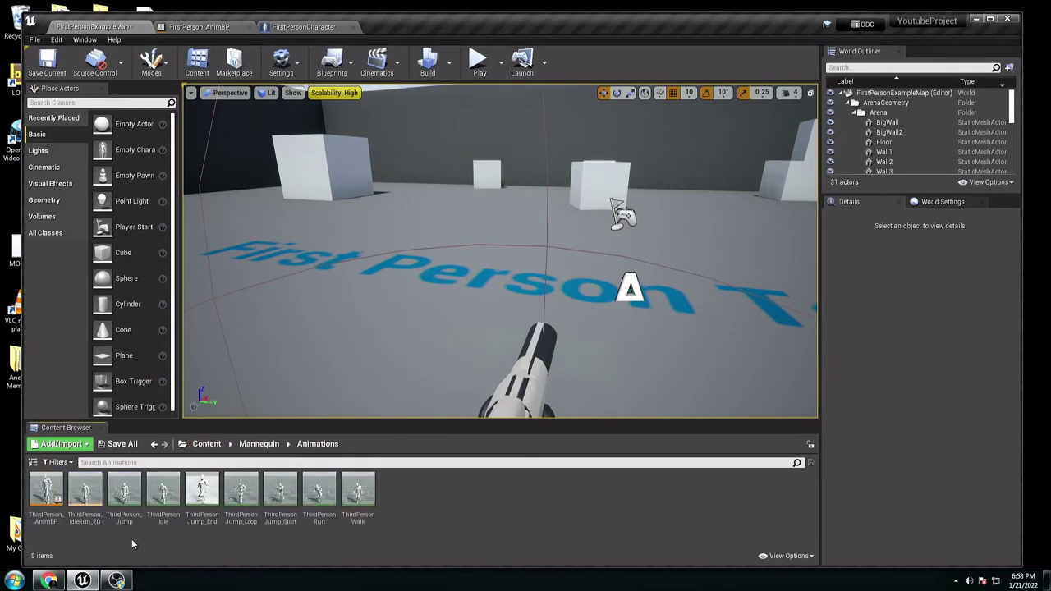
left_click(319, 495)
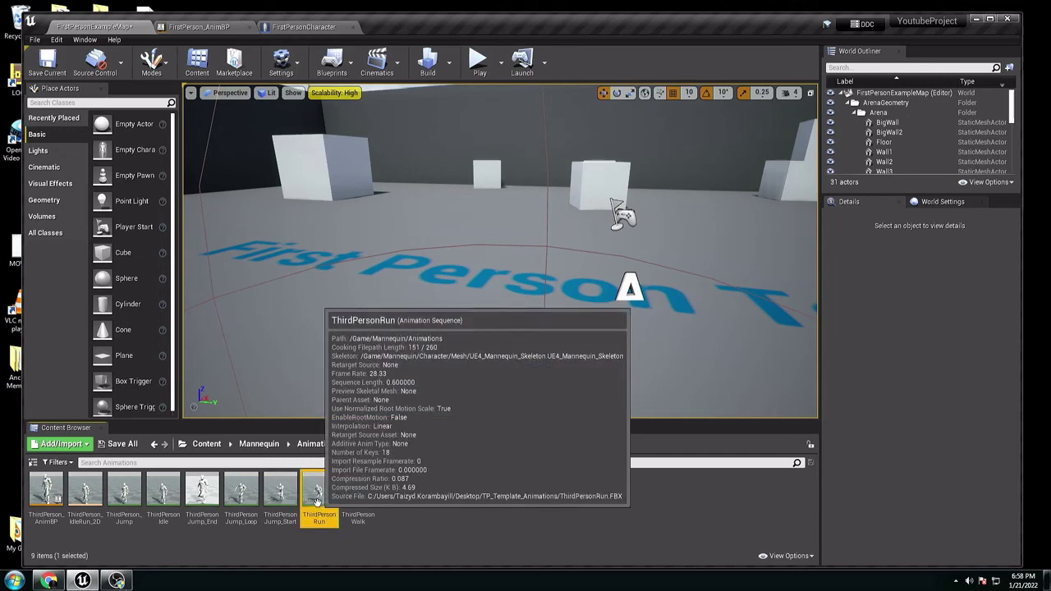
right_click(318, 498)
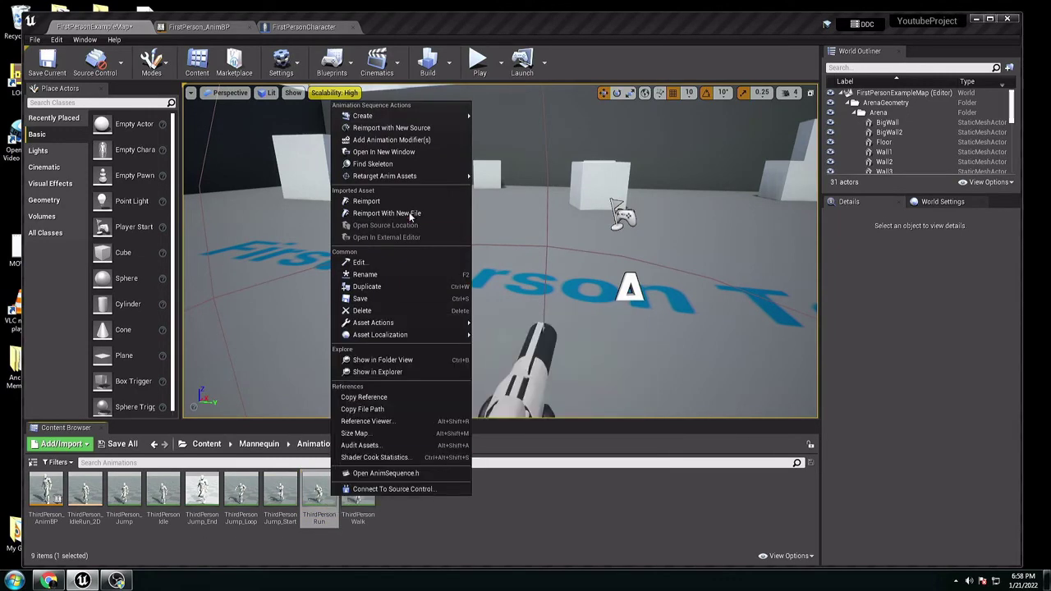
mouse_move(466, 177)
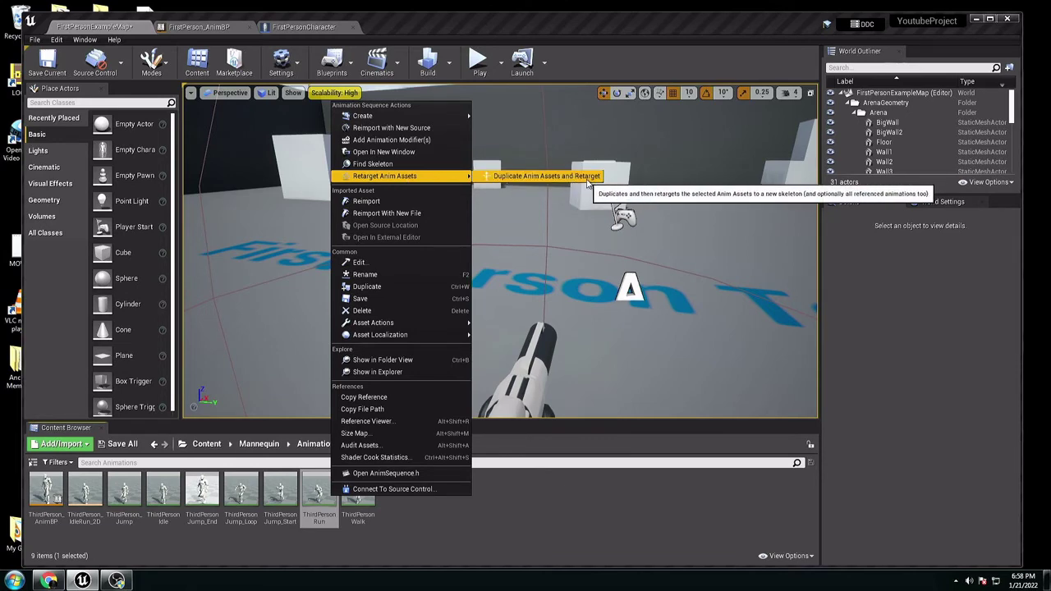
left_click(585, 178)
left_click(272, 212)
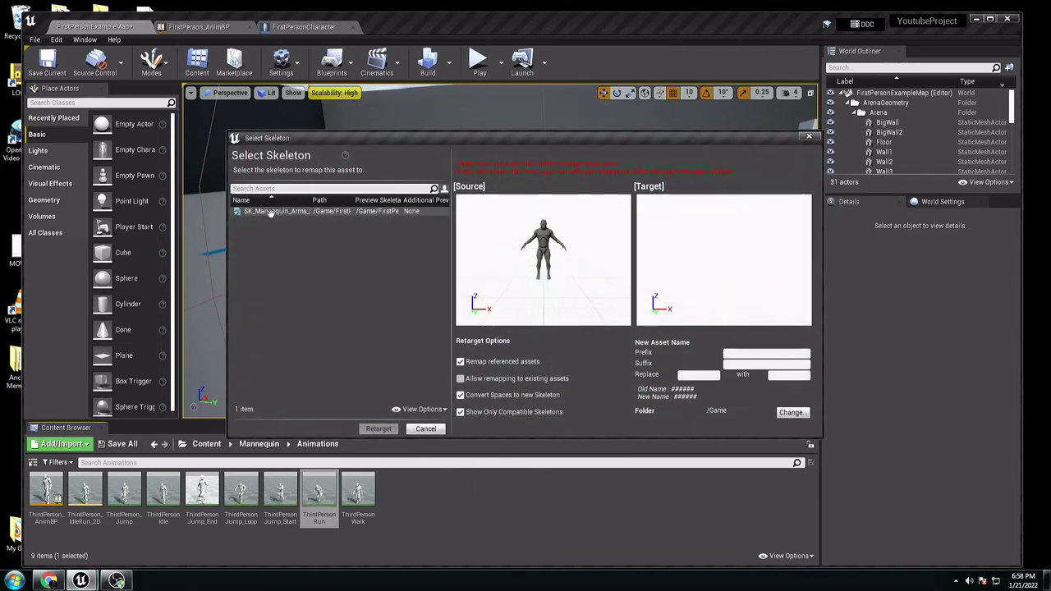
left_click(379, 429)
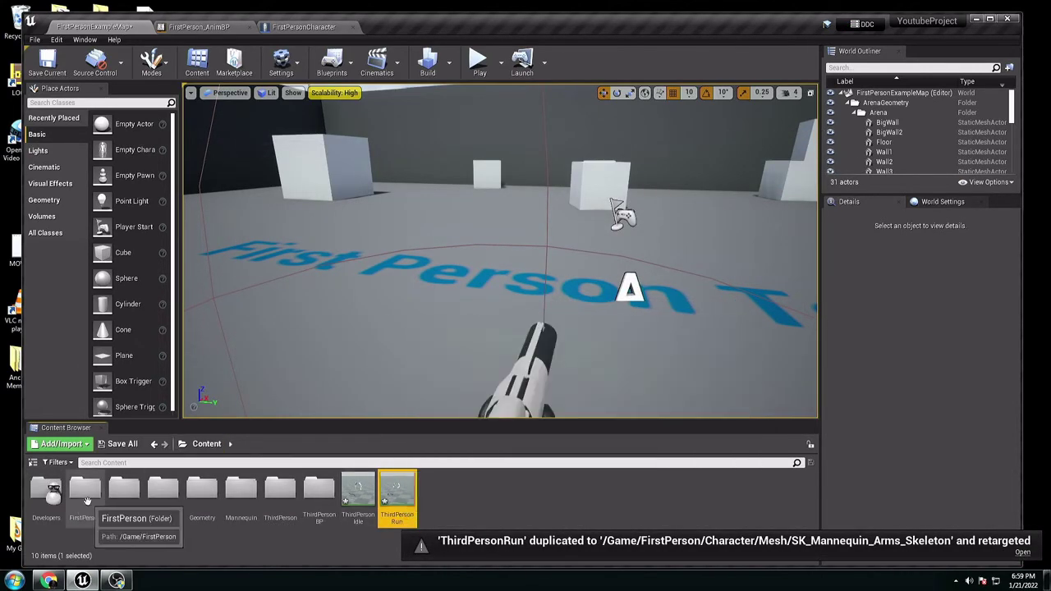
- Open FirstPerson_AnimBP and copy the root correction nodes from FPP_Idle
double_click(85, 496)
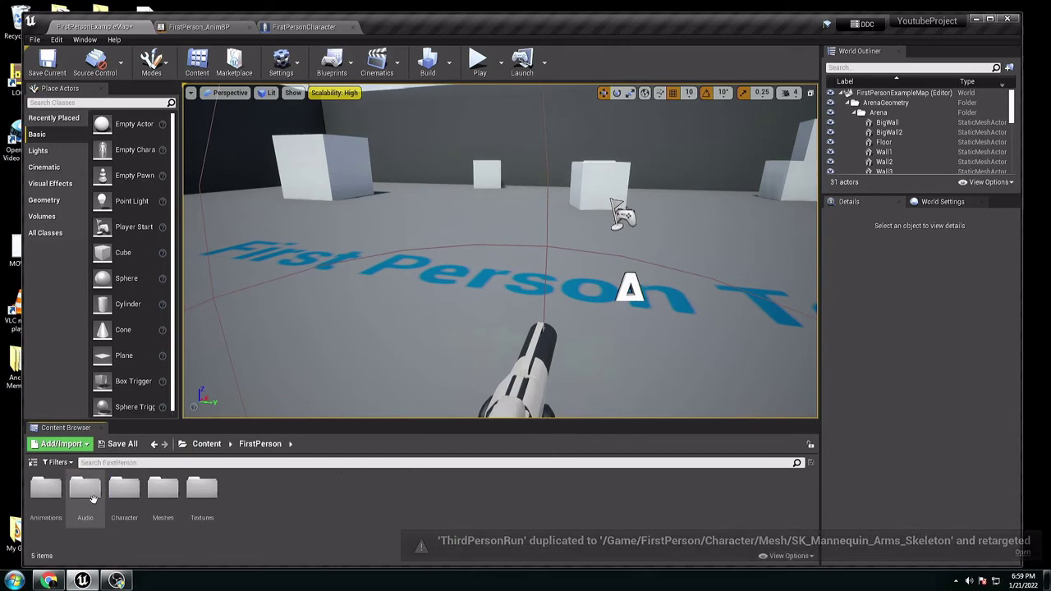
double_click(57, 511)
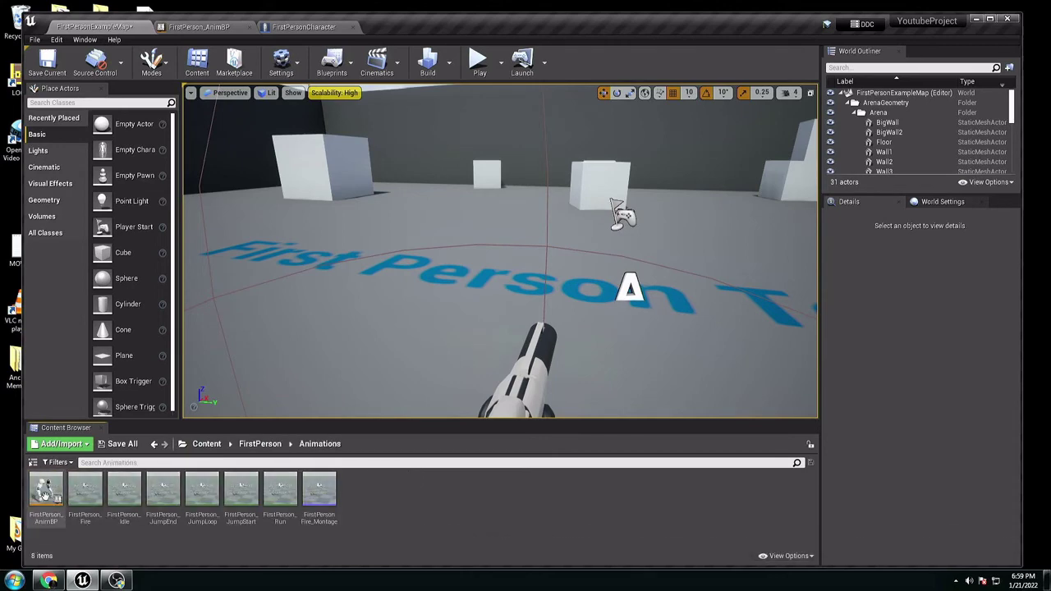
double_click(46, 493)
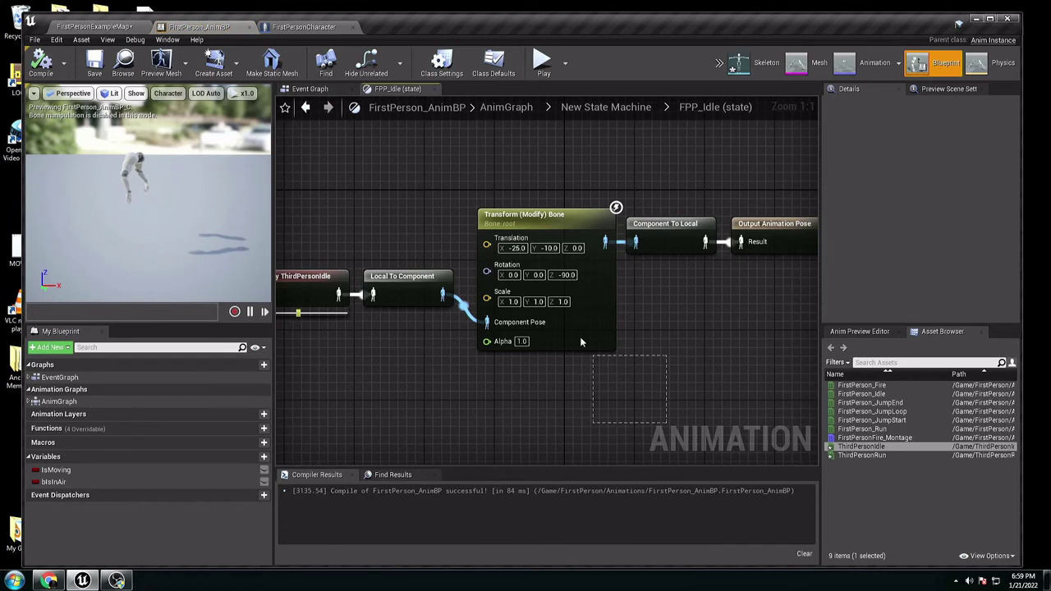
left_click_drag(579, 337, 425, 196)
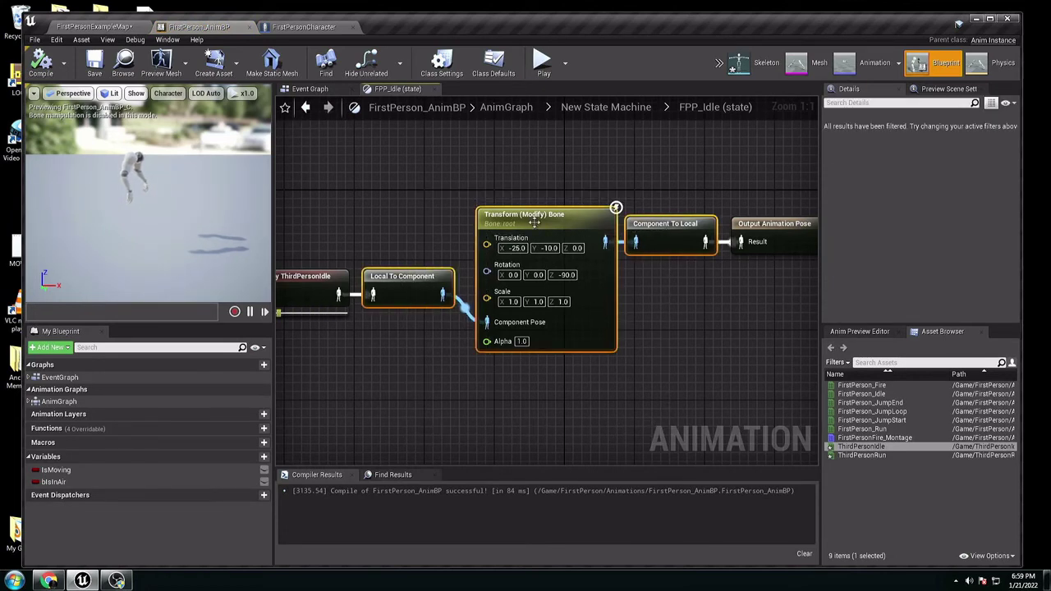
right_click(553, 222)
left_click(579, 272)
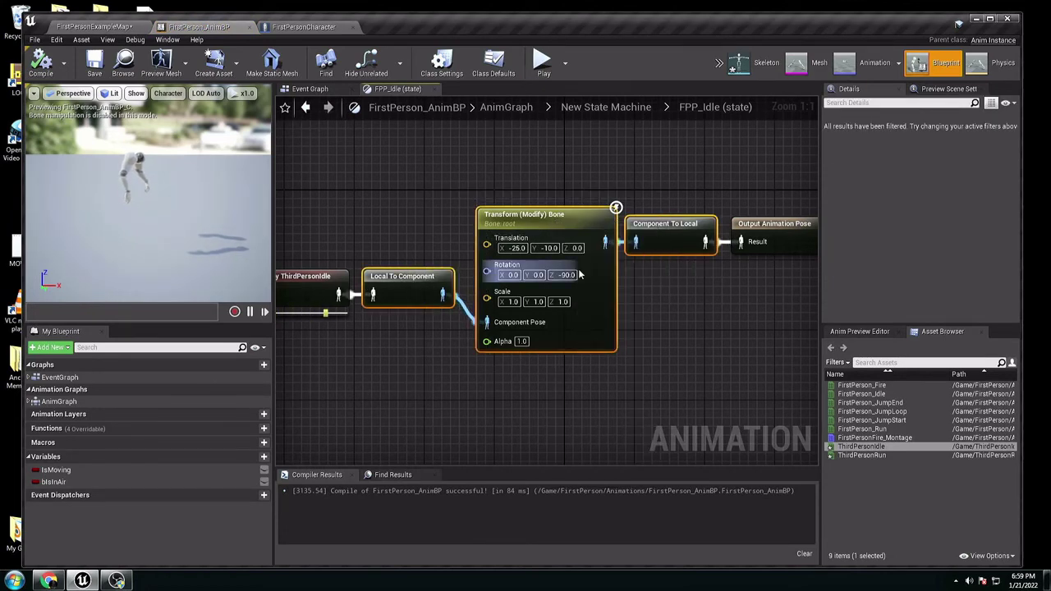
left_click(398, 175)
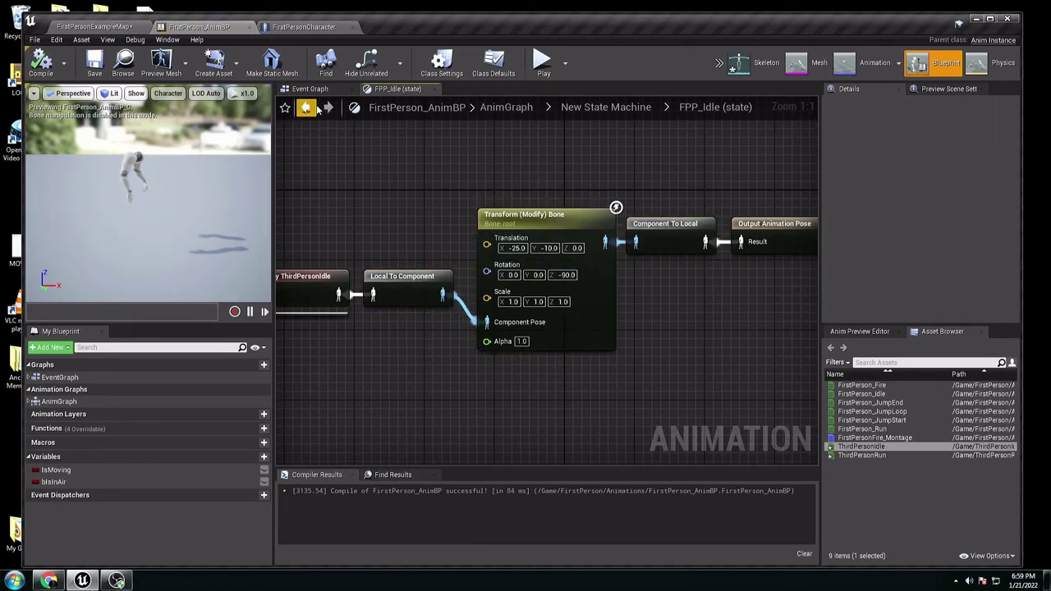
- In FPP_Run, replace Play FirstPerson_Run with a ThirdPersonRun player node
left_click(595, 113)
double_click(623, 236)
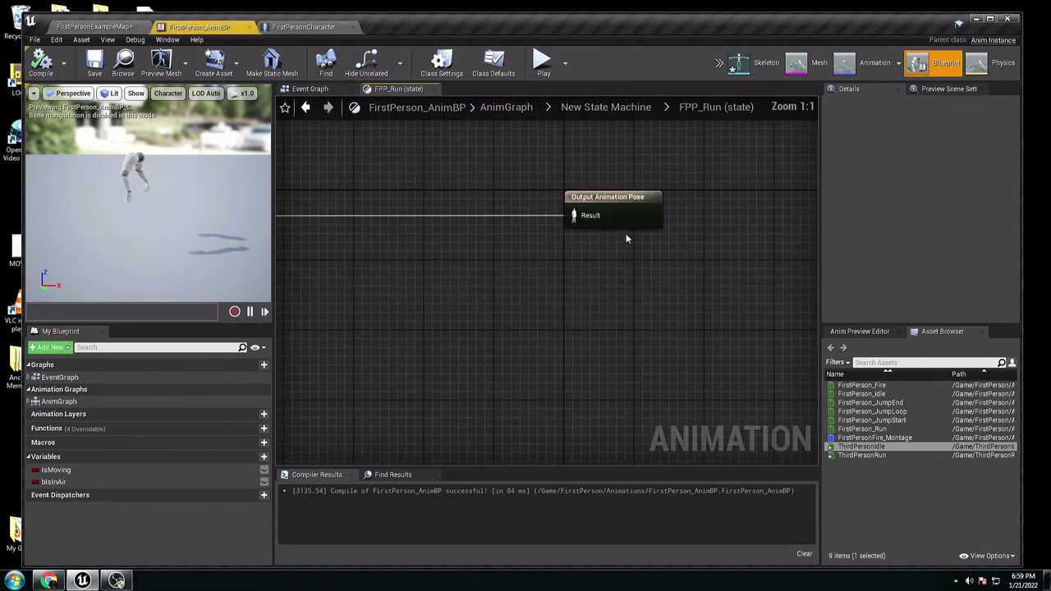
key("Delete")
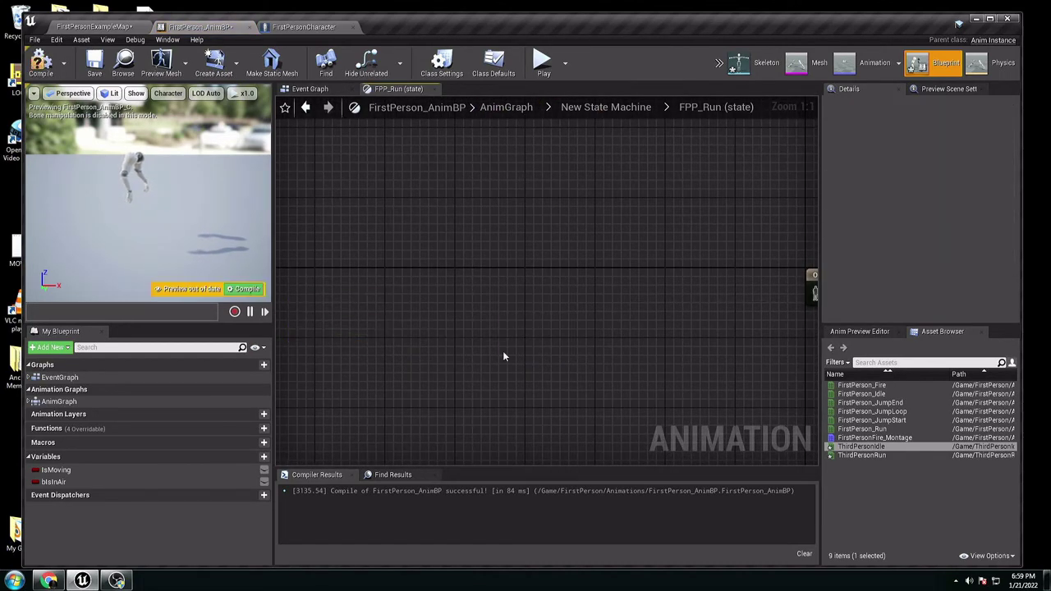
left_click_drag(837, 457, 476, 309)
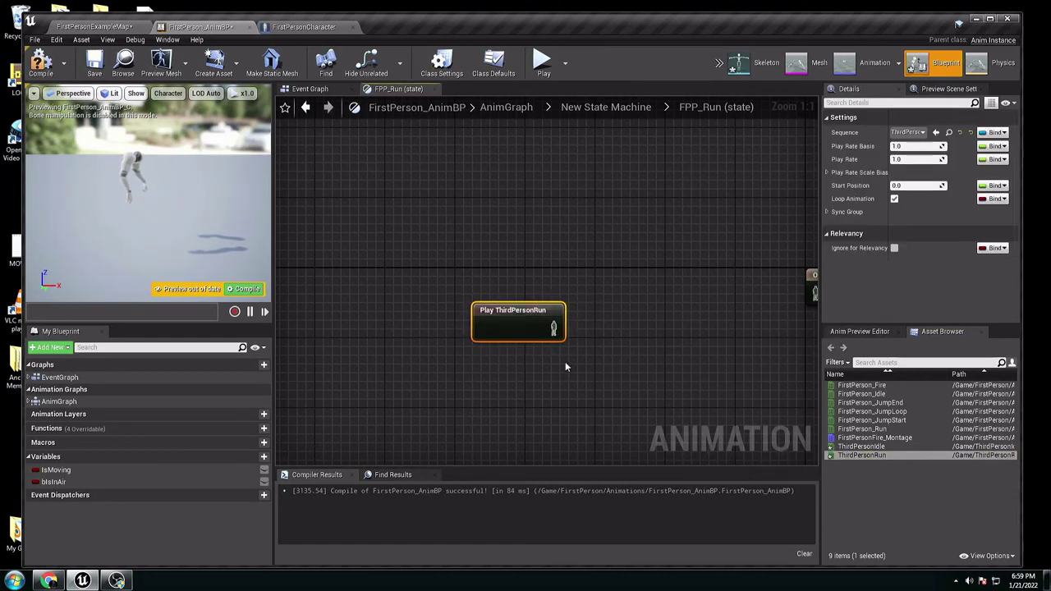
right_click_drag(565, 361, 392, 359)
- Paste the correction nodes and wire Component To Local to the output pose
left_click(473, 332)
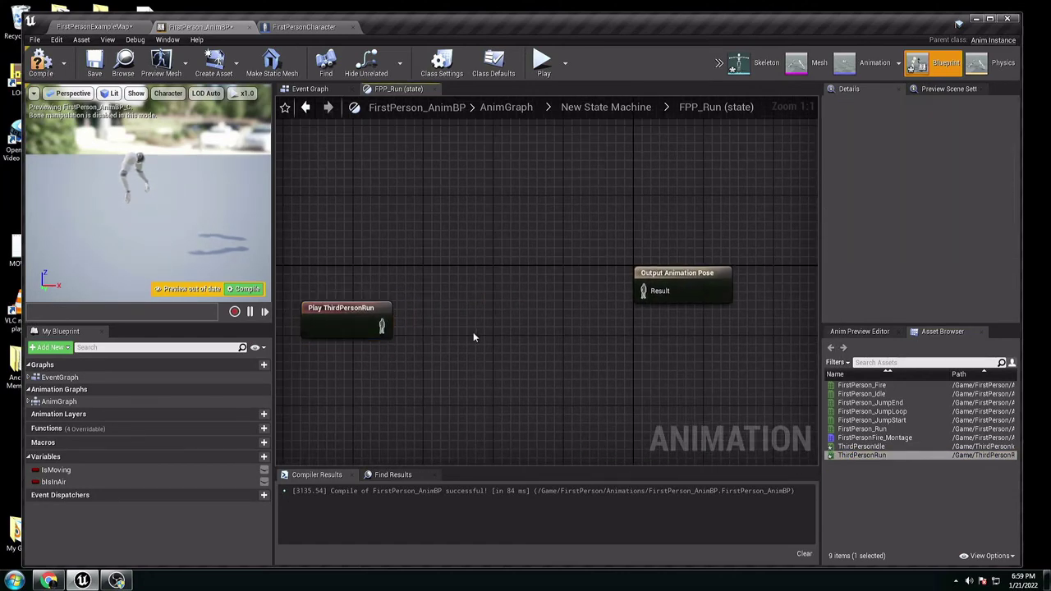
key("ctrl+v")
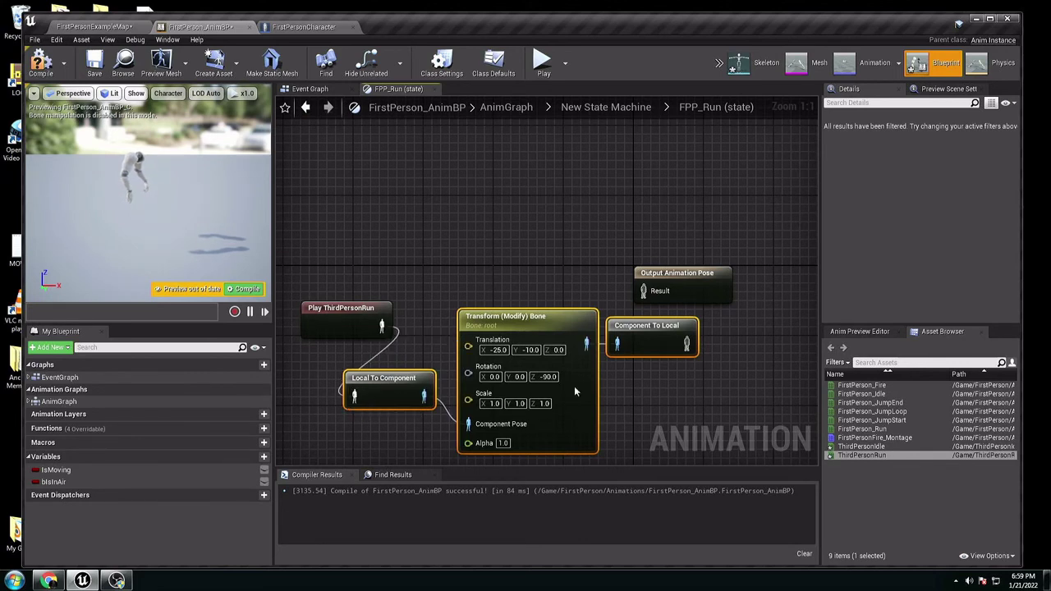
left_click_drag(685, 343, 690, 351)
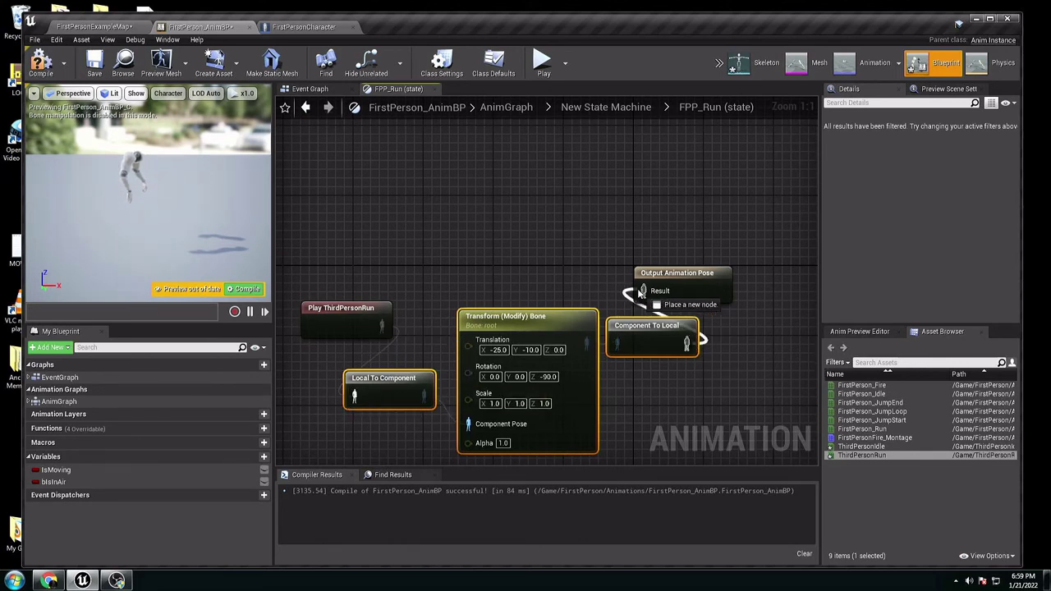
left_click_drag(643, 293, 640, 293)
left_click(605, 276)
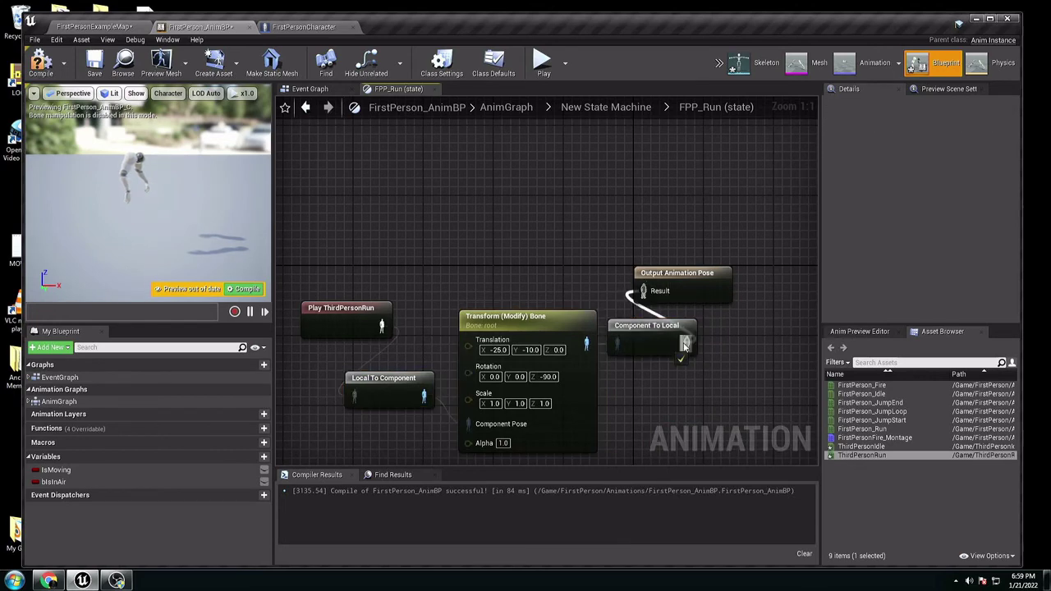
right_click_drag(661, 373, 666, 335)
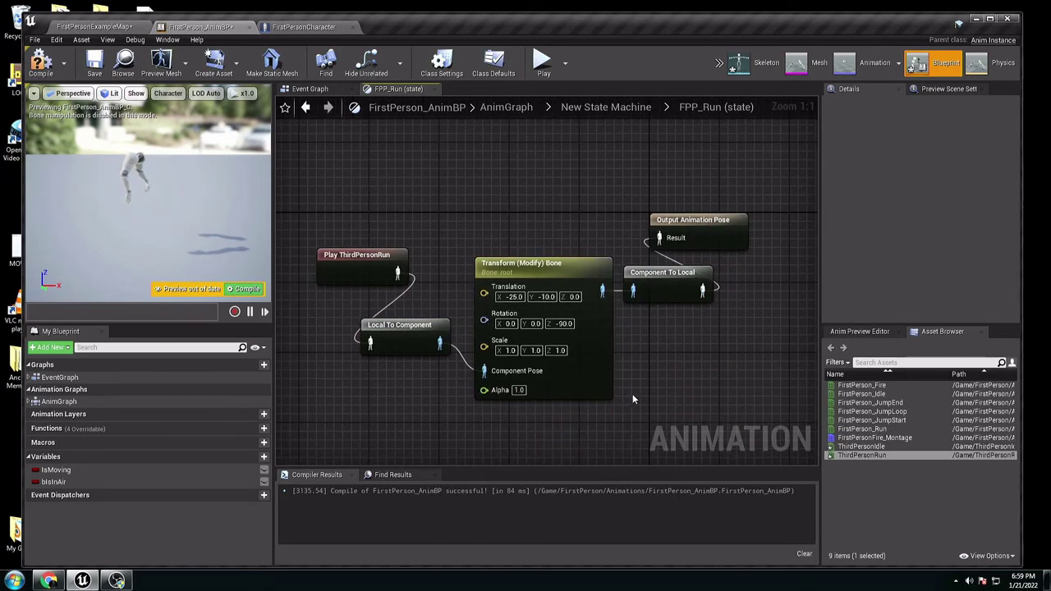
- Compile and save the animation blueprint, then launch a game preview
left_click(40, 63)
left_click(95, 63)
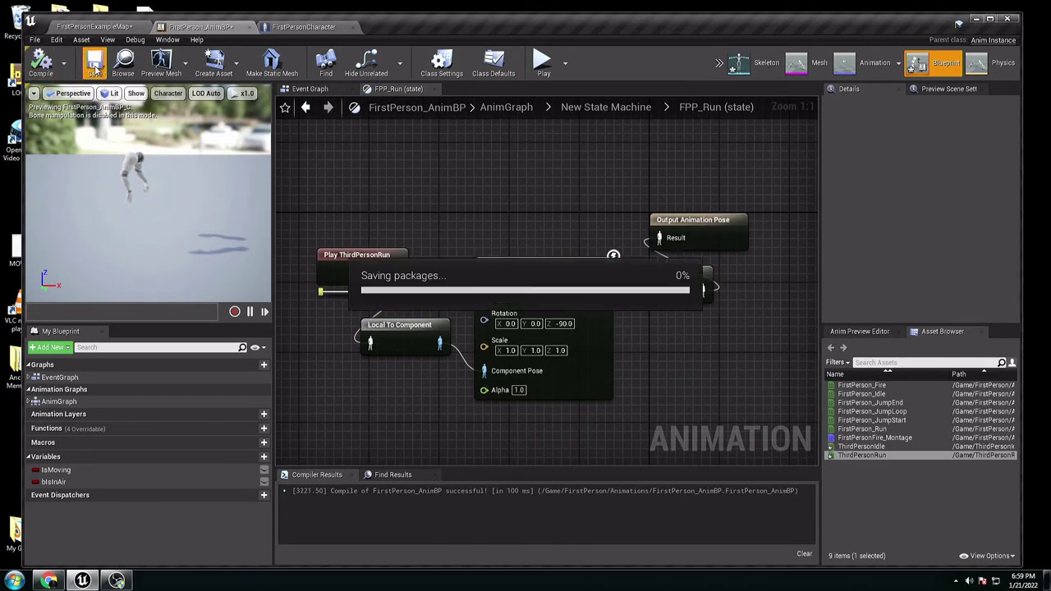
left_click(542, 62)
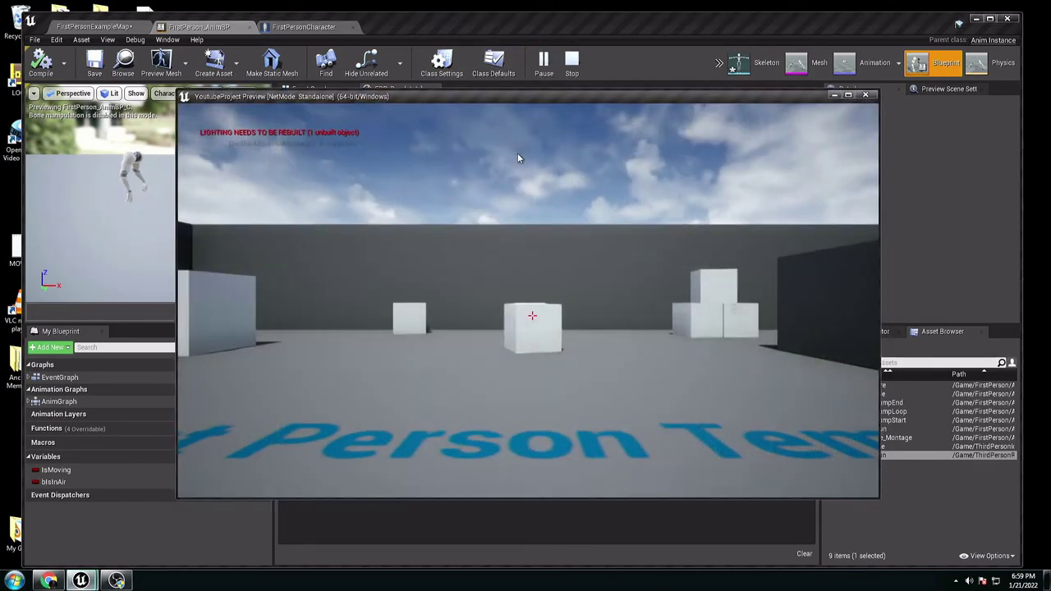
- Run around the arena toward the boxes to check the idle and run animations
key("w")
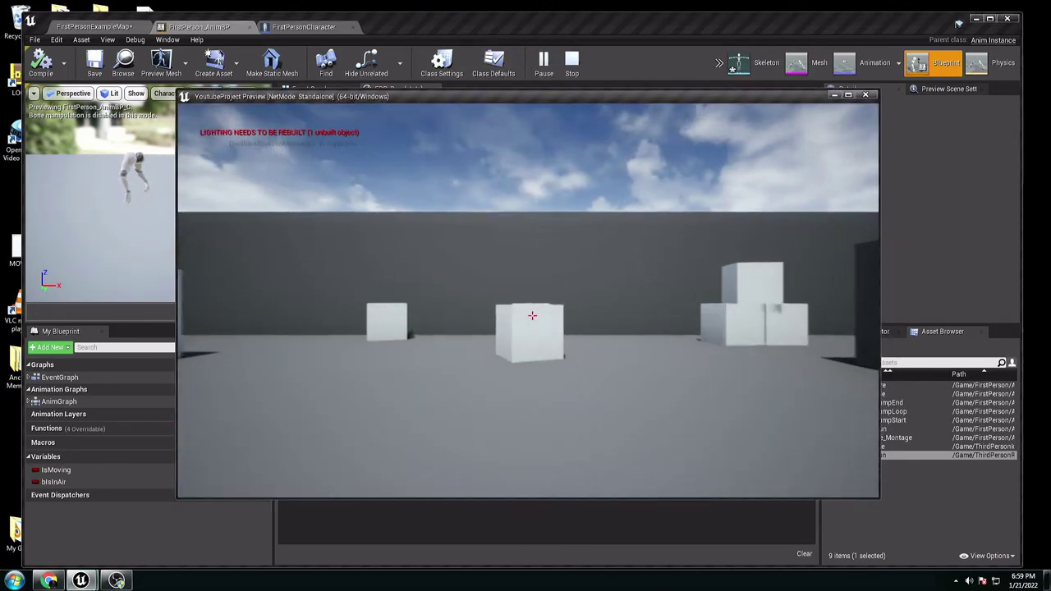
key("w")
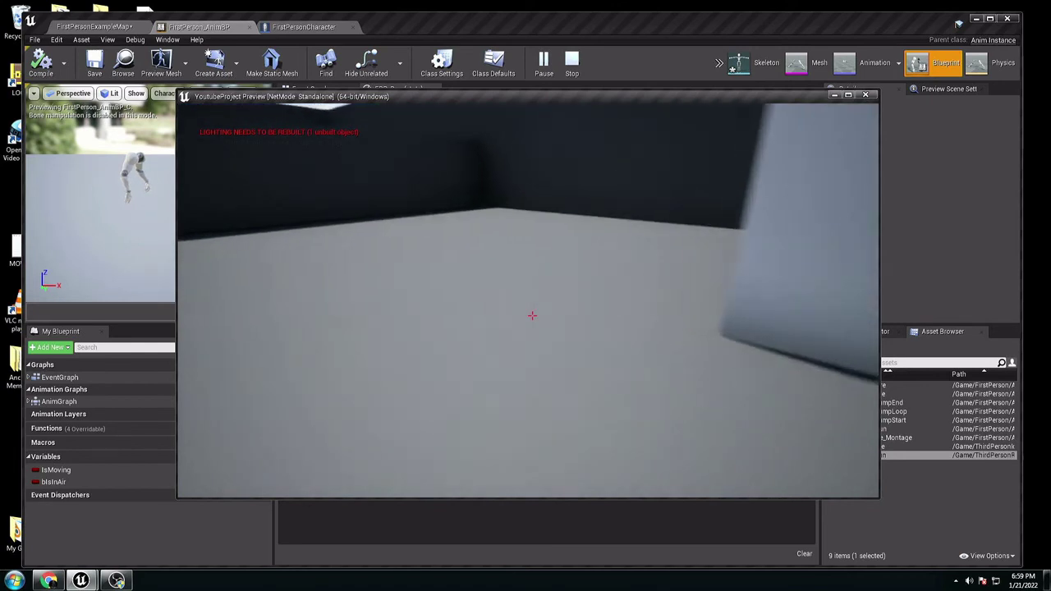
key("w")
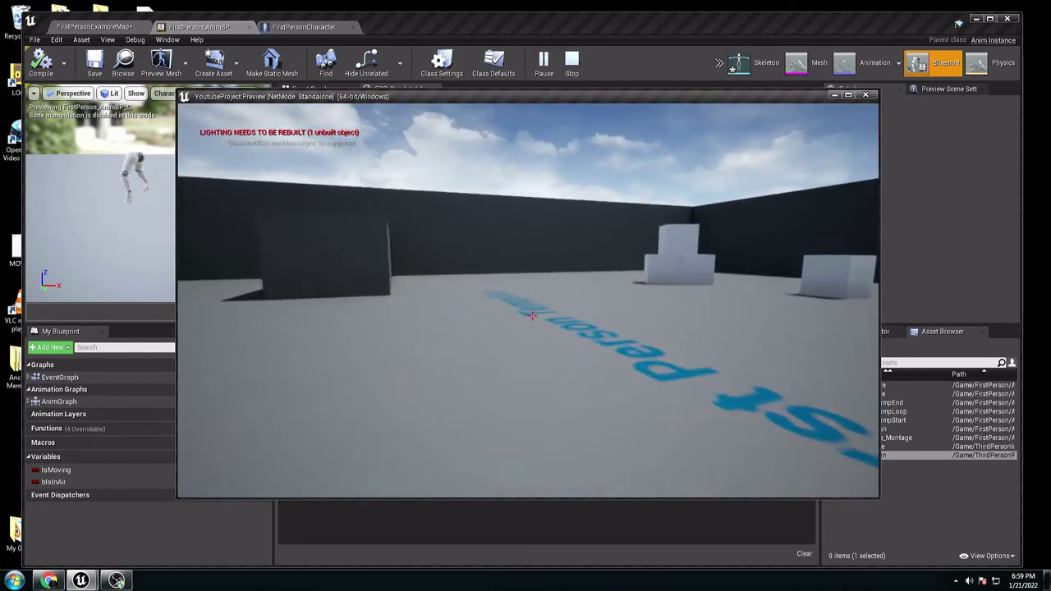
key("w")
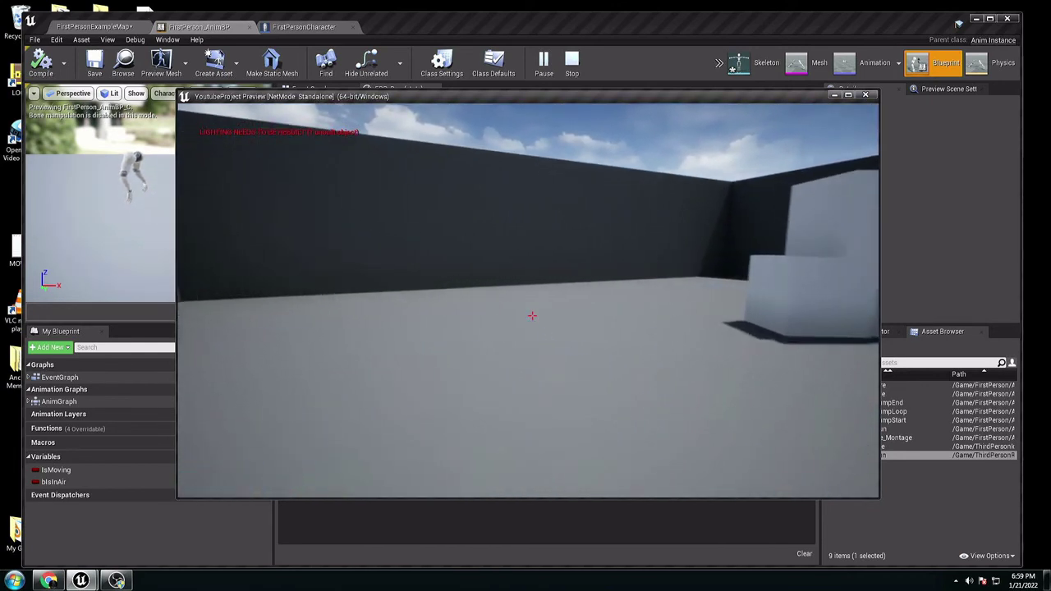
key("w")
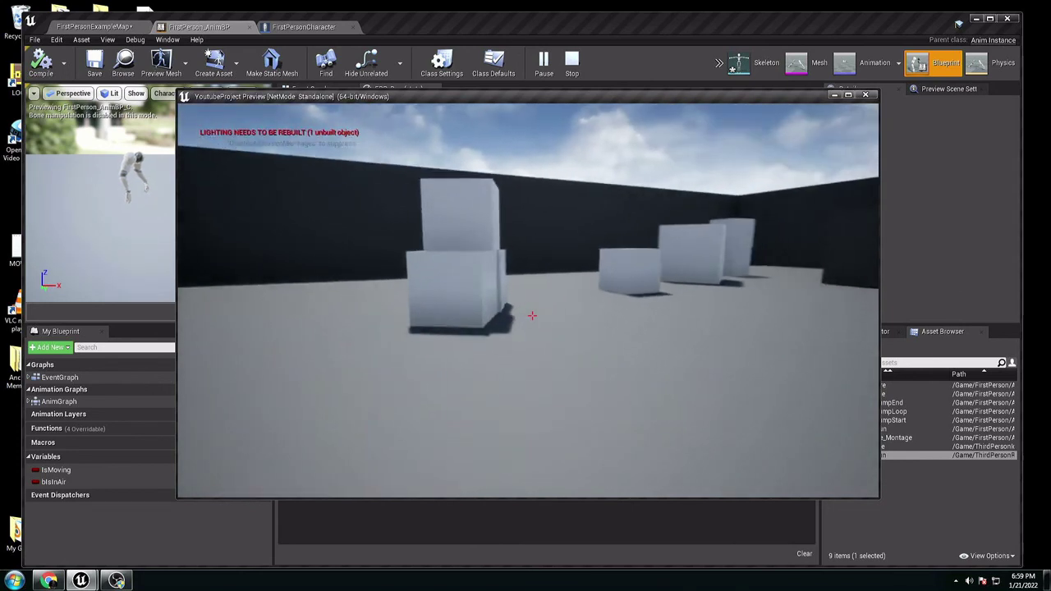
key("w")
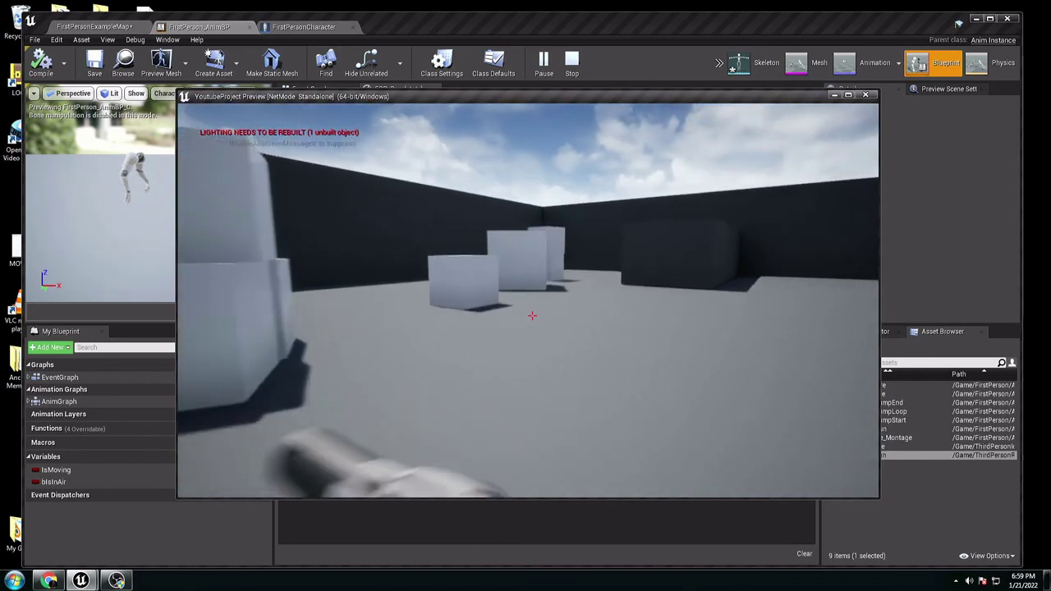
key("w")
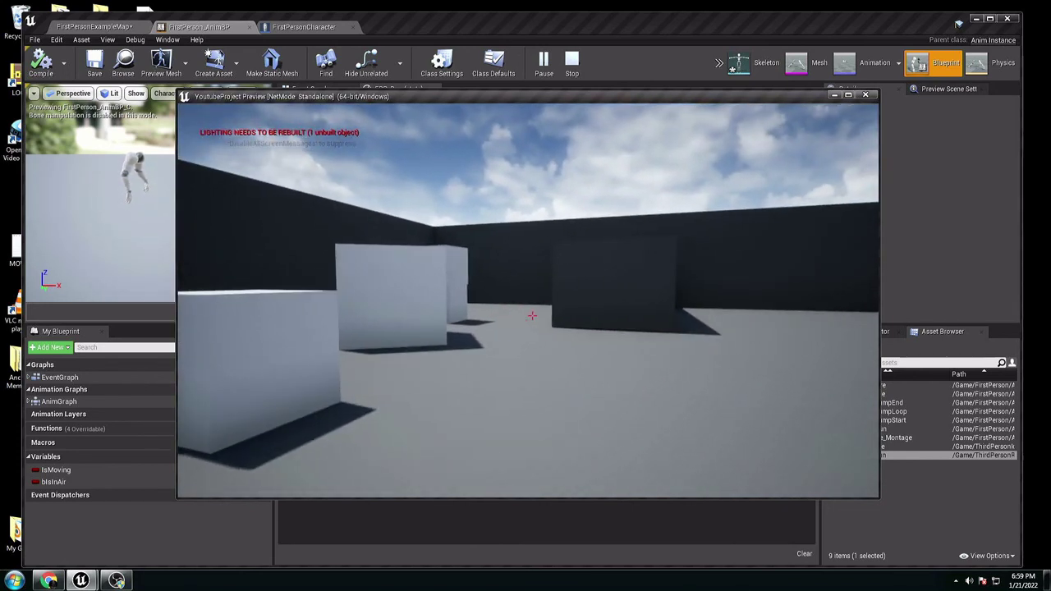
key("w")
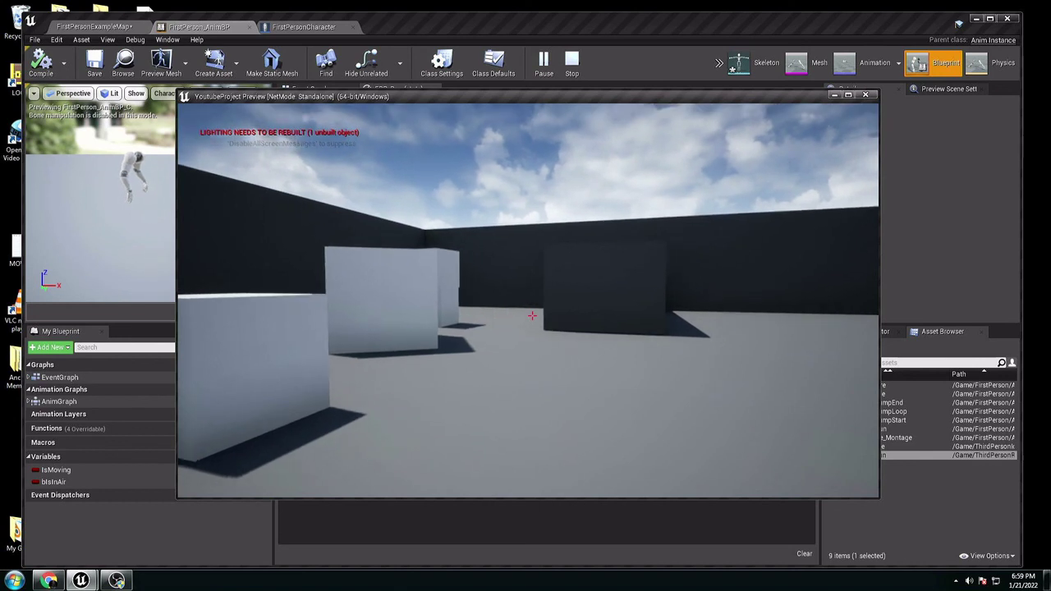
key("w")
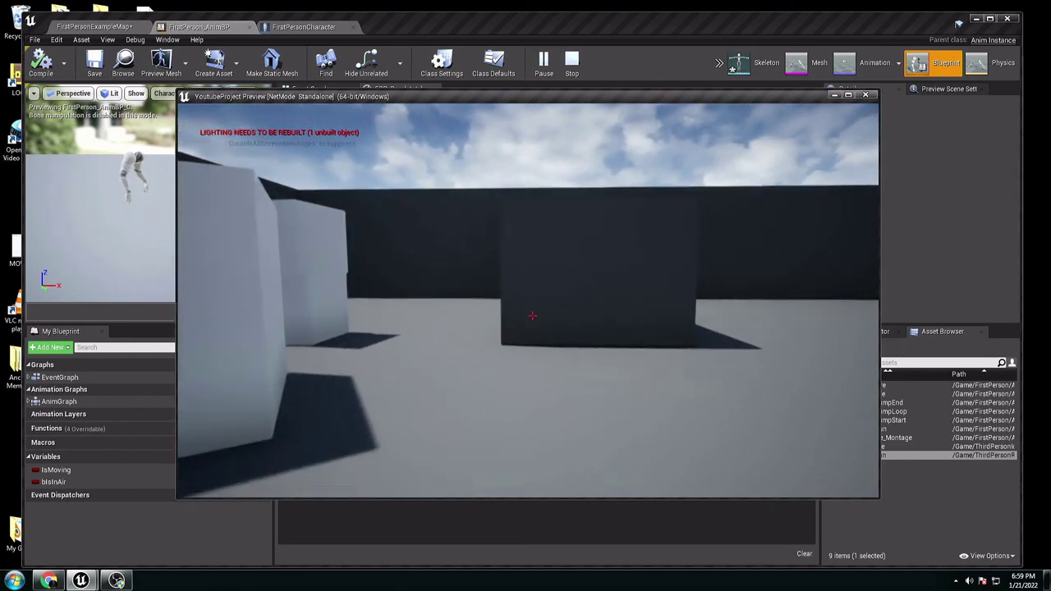
key("w")
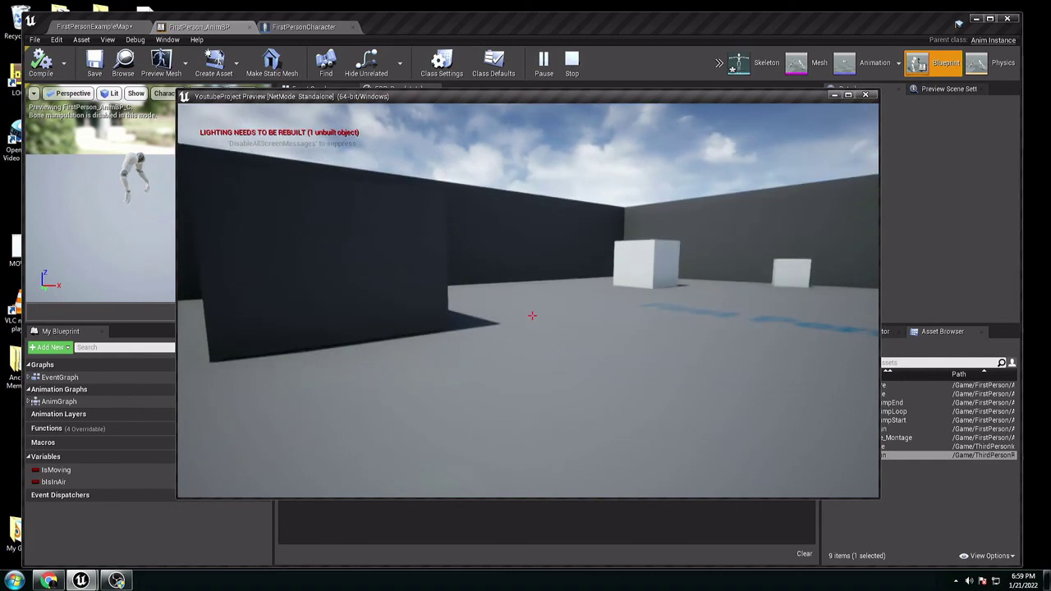